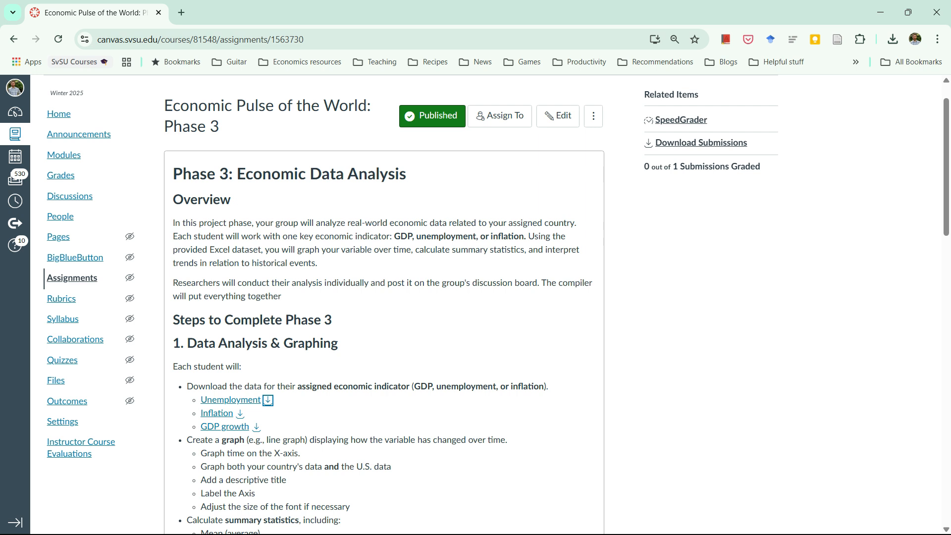
- Review the Phase 3 assignment instructions, covering data analysis, written analysis, group compilation, submission and grading criteria
{"action": "scroll", "coordinate": [384, 304], "scroll_direction": "down", "scroll_amount": 2}
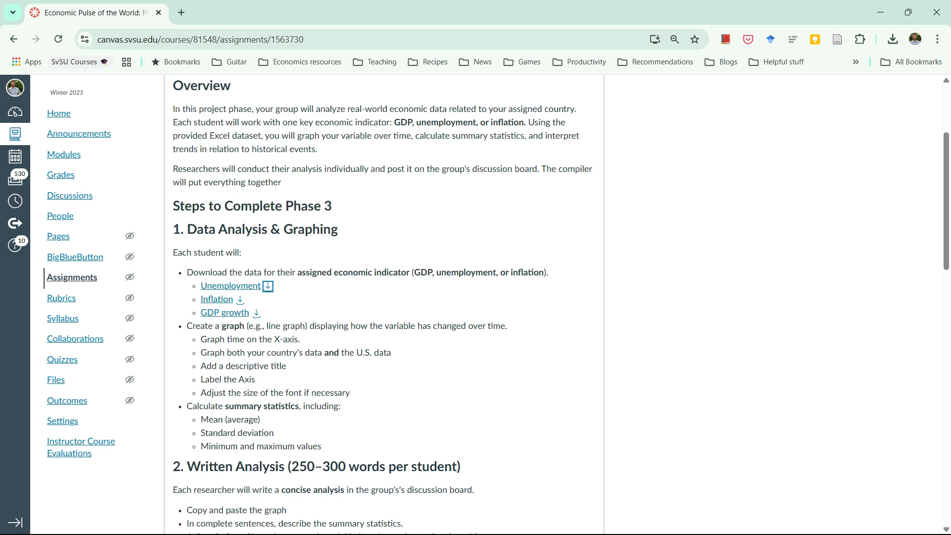
{"action": "scroll", "coordinate": [383, 304], "scroll_direction": "down", "scroll_amount": 4}
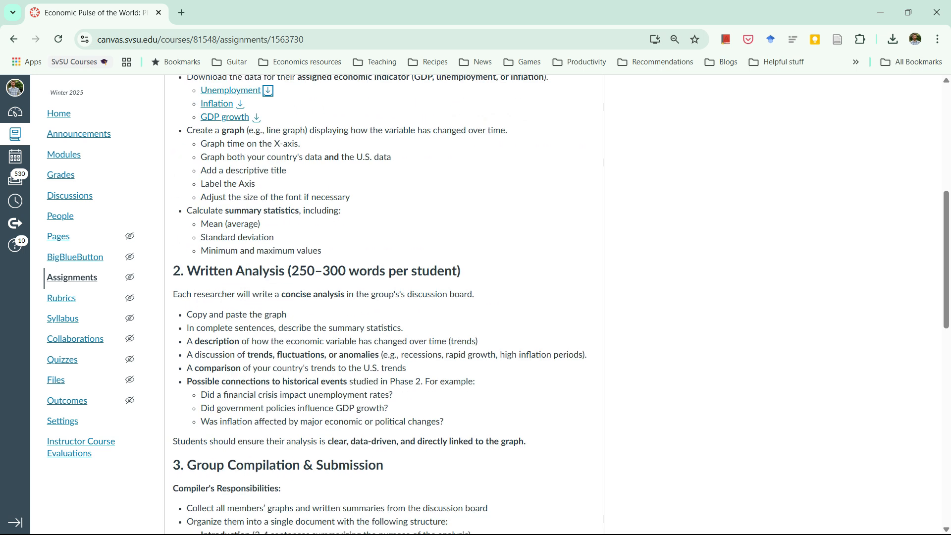
{"action": "scroll", "coordinate": [384, 305], "scroll_direction": "up", "scroll_amount": 4}
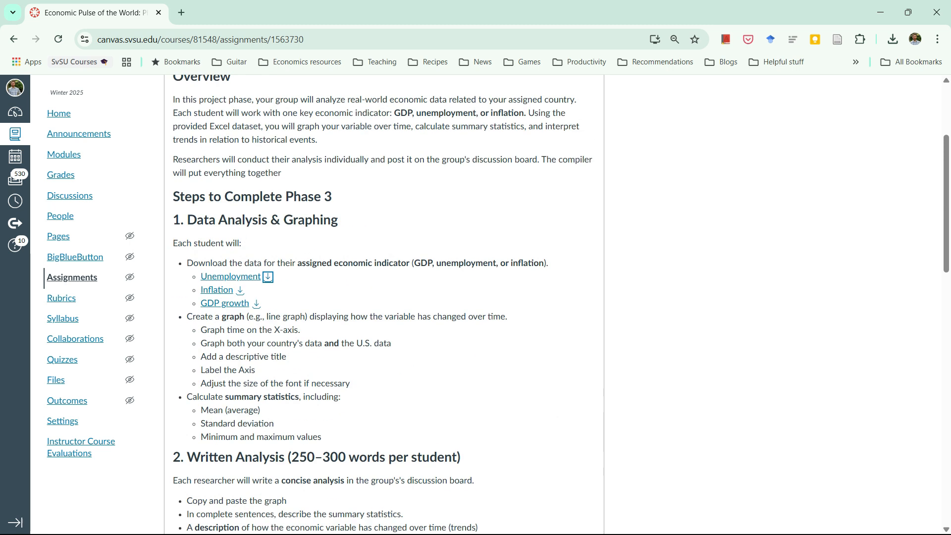
{"action": "scroll", "coordinate": [384, 304], "scroll_direction": "down", "scroll_amount": 9}
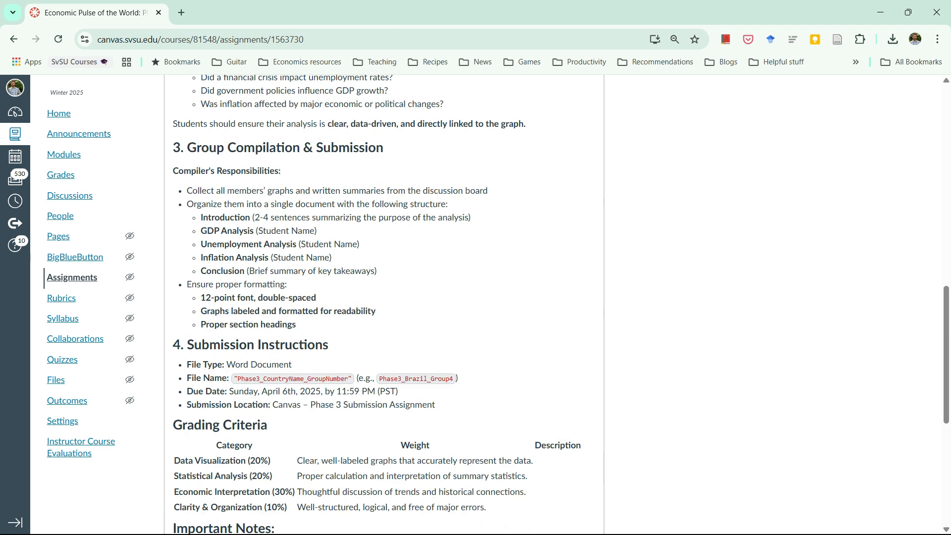
{"action": "scroll", "coordinate": [384, 305], "scroll_direction": "up", "scroll_amount": 2}
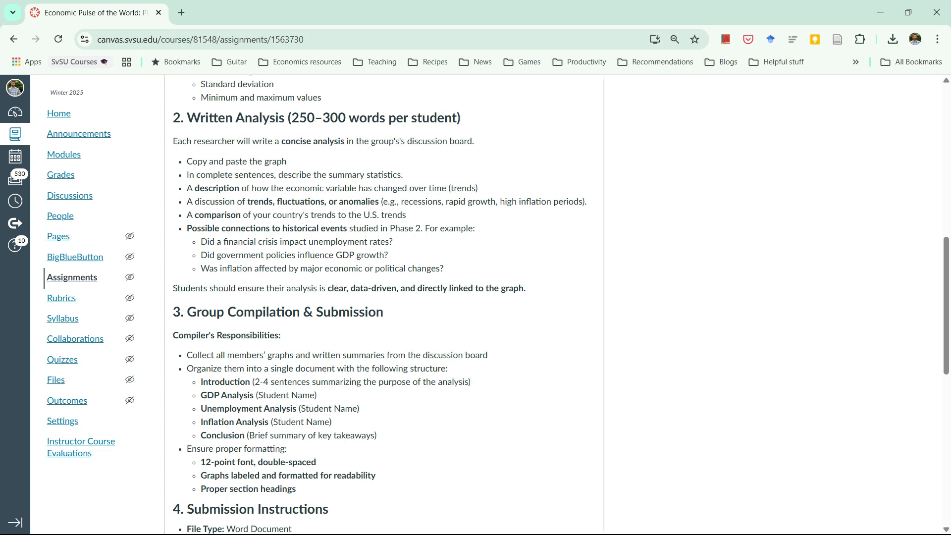
{"action": "scroll", "coordinate": [383, 304], "scroll_direction": "down", "scroll_amount": 1}
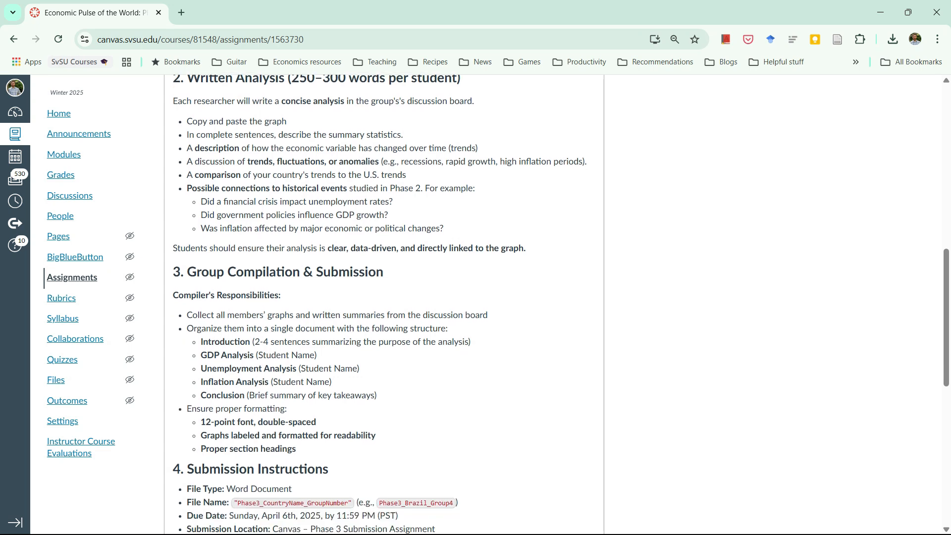
{"action": "scroll", "coordinate": [384, 305], "scroll_direction": "down", "scroll_amount": 3}
{"action": "scroll", "coordinate": [384, 305], "scroll_direction": "up", "scroll_amount": 1}
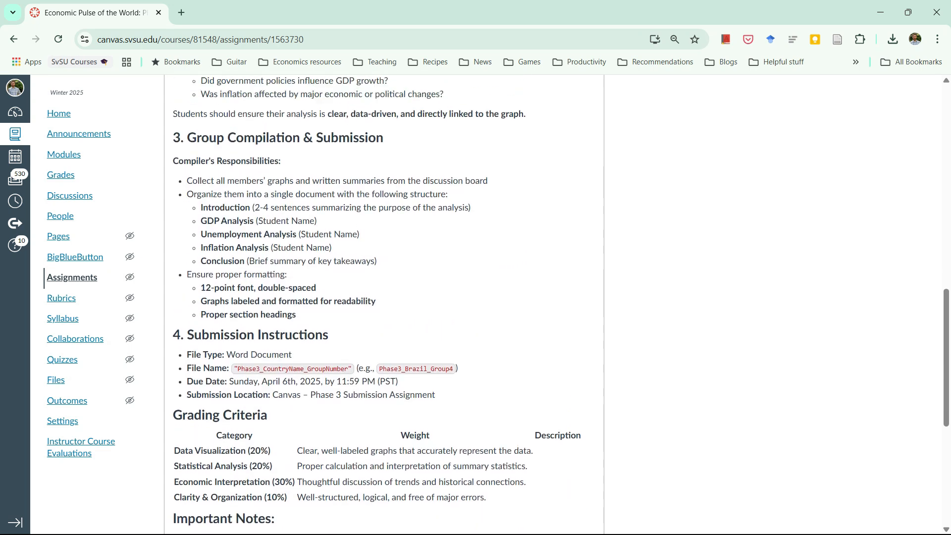
{"action": "scroll", "coordinate": [384, 304], "scroll_direction": "up", "scroll_amount": 5}
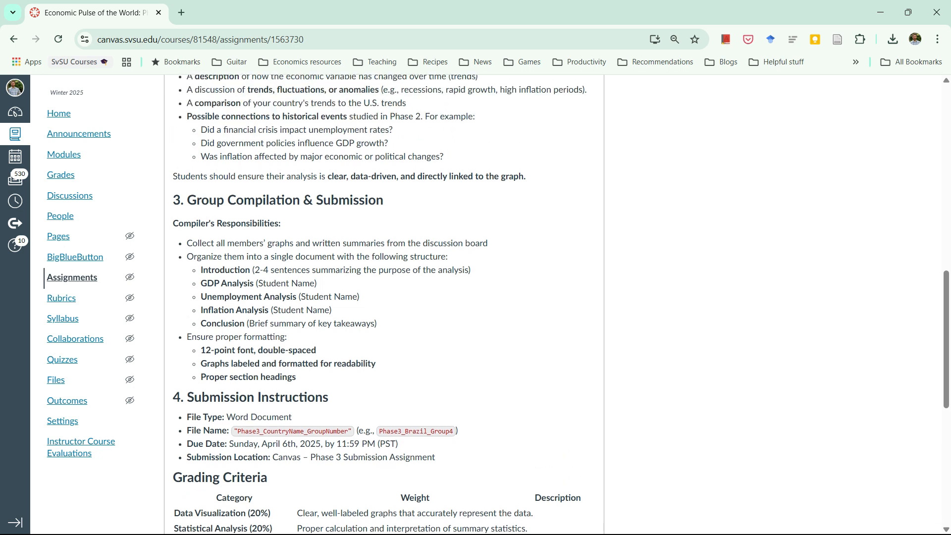
{"action": "scroll", "coordinate": [384, 305], "scroll_direction": "up", "scroll_amount": 3}
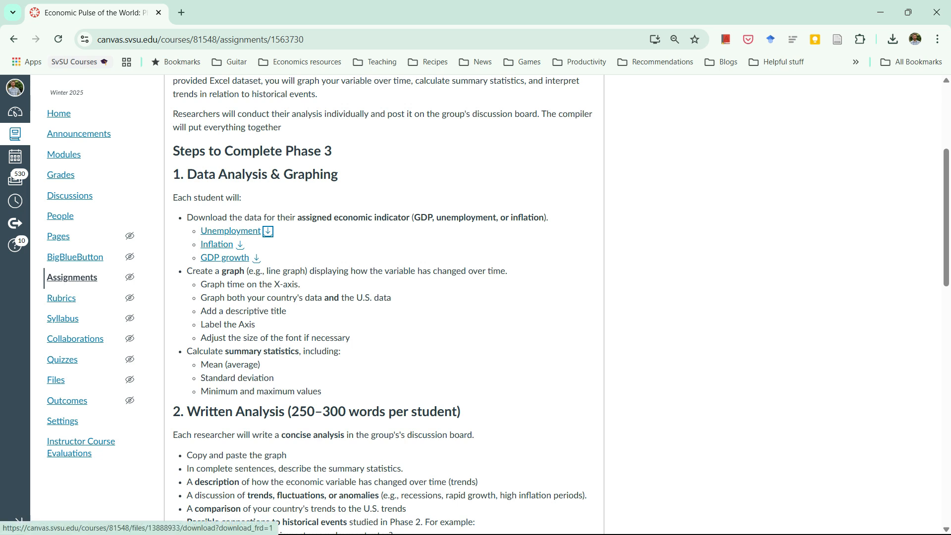
- Download the Unemployment dataset, open it in Excel with editing enabled, and show its Data sheet
{"action": "left_click", "coordinate": [268, 232]}
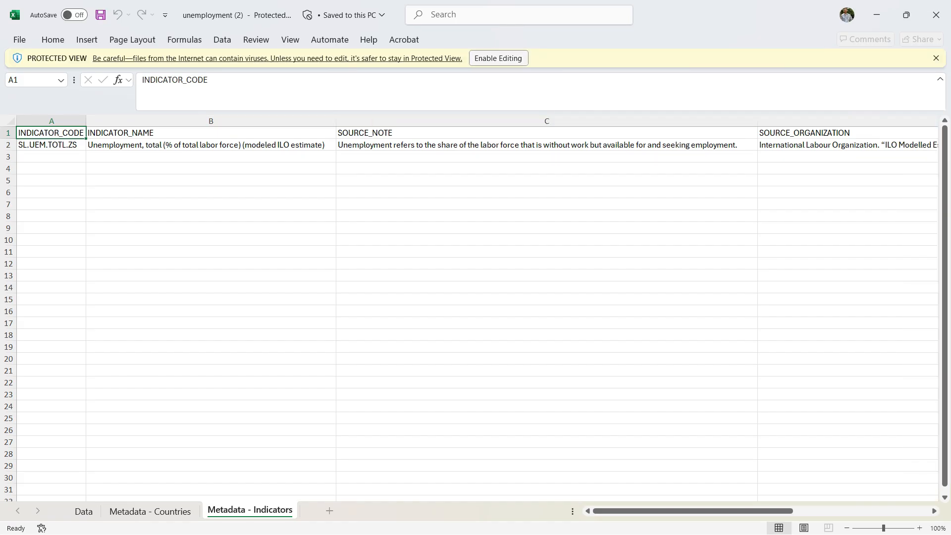
{"action": "left_click", "coordinate": [498, 58]}
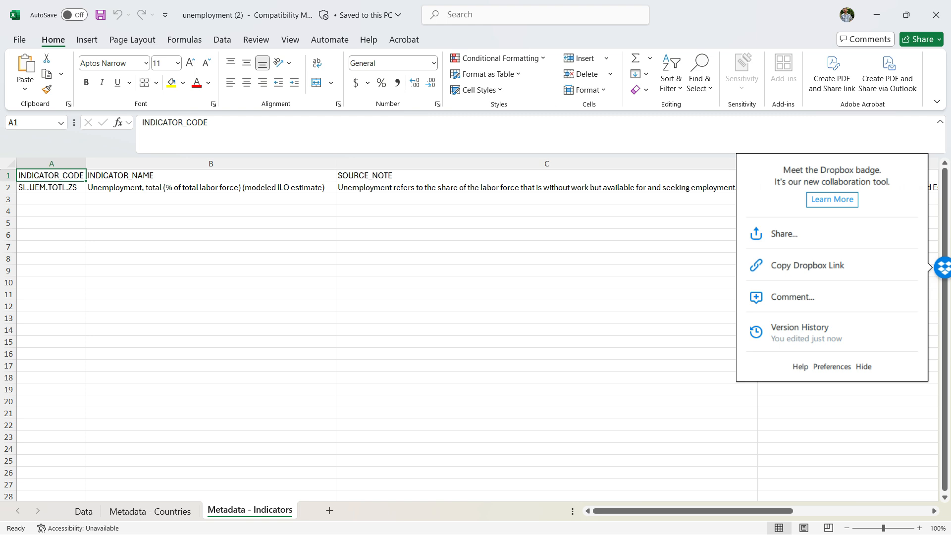
{"action": "left_click", "coordinate": [864, 367]}
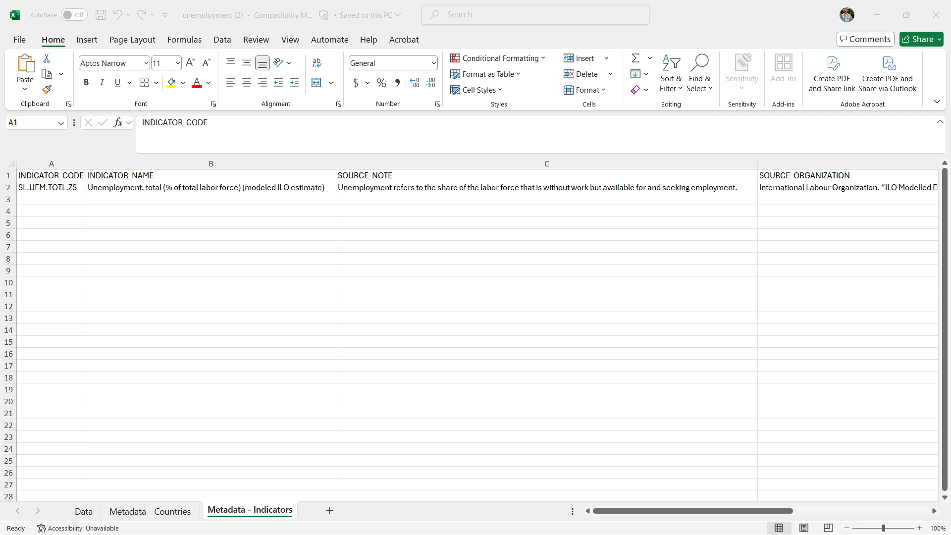
{"action": "left_click", "coordinate": [84, 511]}
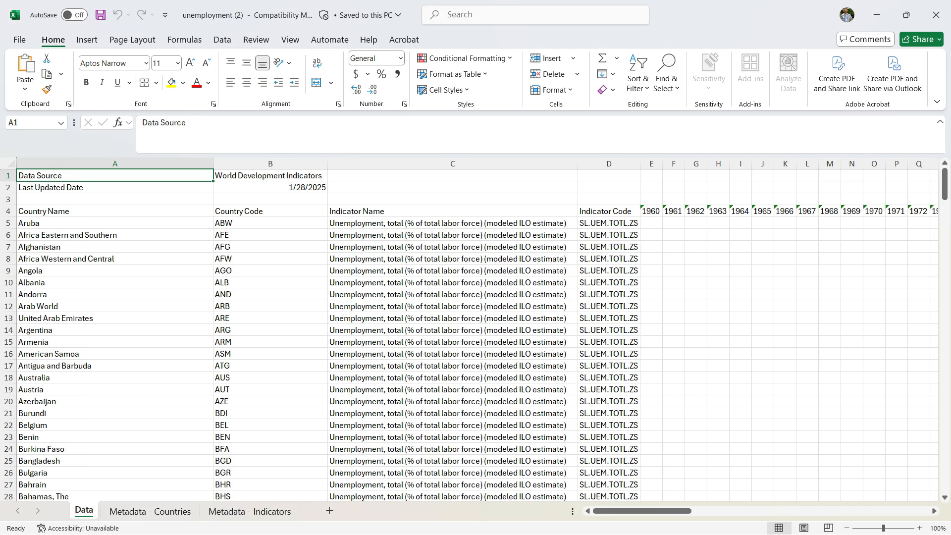
- Examine how the Data sheet is laid out, with country names in rows and years across row 4
{"action": "scroll", "coordinate": [470, 336], "scroll_direction": "down", "scroll_amount": 2}
{"action": "scroll", "coordinate": [470, 336], "scroll_direction": "up", "scroll_amount": 1}
{"action": "scroll", "coordinate": [470, 336], "scroll_direction": "up", "scroll_amount": 1}
{"action": "scroll", "coordinate": [470, 335], "scroll_direction": "down", "scroll_amount": 1}
{"action": "scroll", "coordinate": [470, 336], "scroll_direction": "right", "scroll_amount": 1}
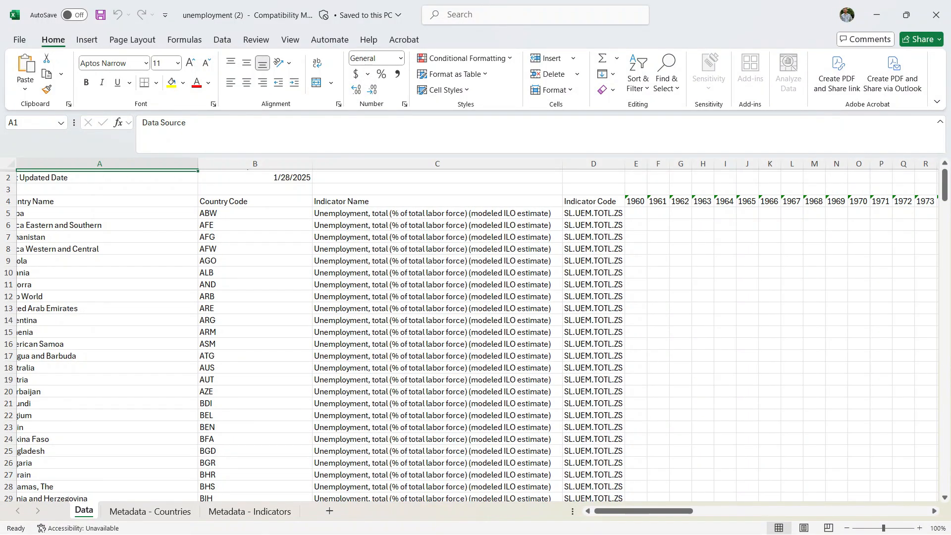
{"action": "scroll", "coordinate": [469, 336], "scroll_direction": "left", "scroll_amount": 1}
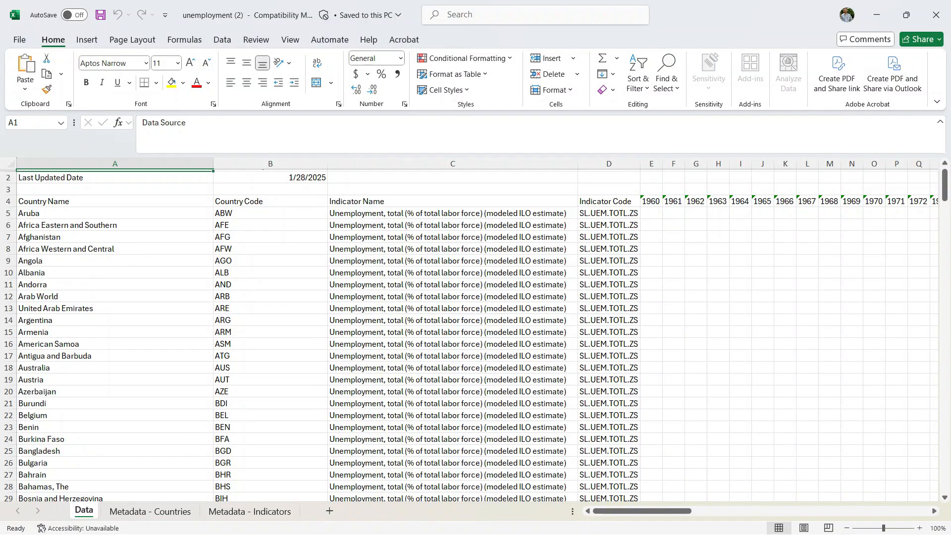
{"action": "left_click_drag", "start_coordinate": [115, 213], "coordinate": [115, 368]}
{"action": "left_click", "coordinate": [673, 248]}
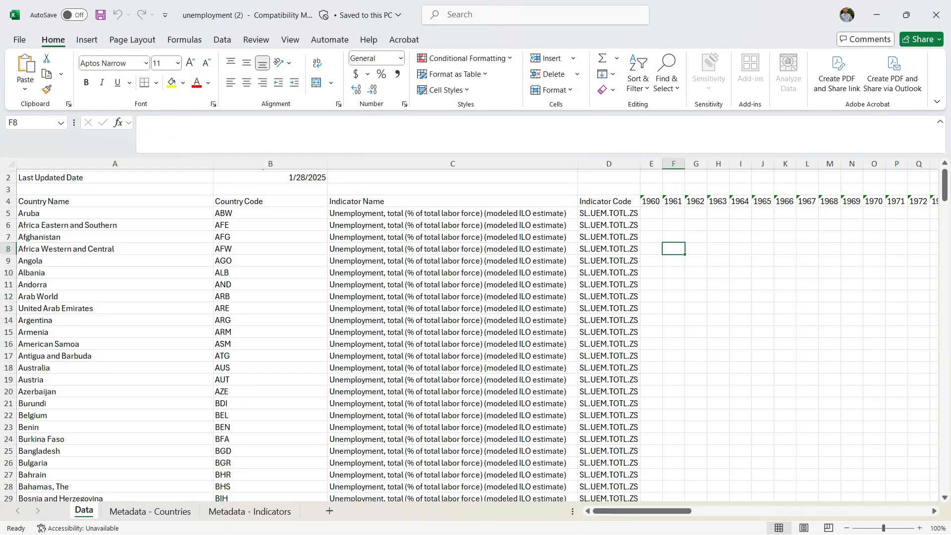
{"action": "left_click_drag", "start_coordinate": [651, 201], "coordinate": [919, 201]}
{"action": "scroll", "coordinate": [478, 336], "scroll_direction": "right", "scroll_amount": 3}
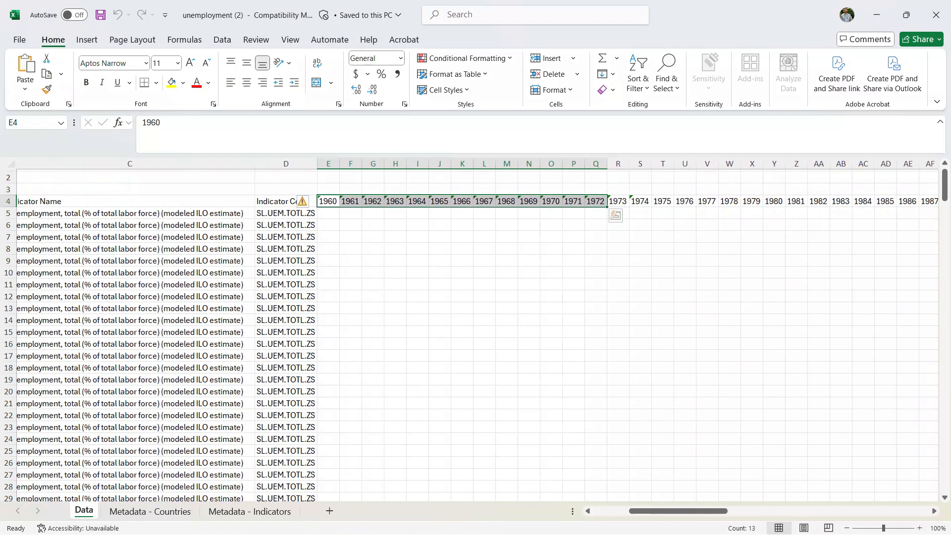
{"action": "scroll", "coordinate": [477, 336], "scroll_direction": "right", "scroll_amount": 2}
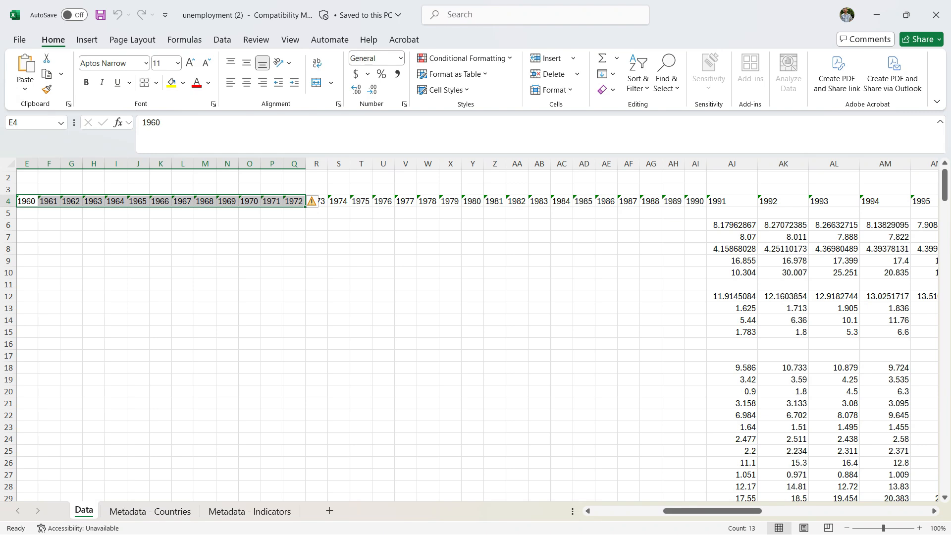
{"action": "scroll", "coordinate": [478, 336], "scroll_direction": "left", "scroll_amount": 5}
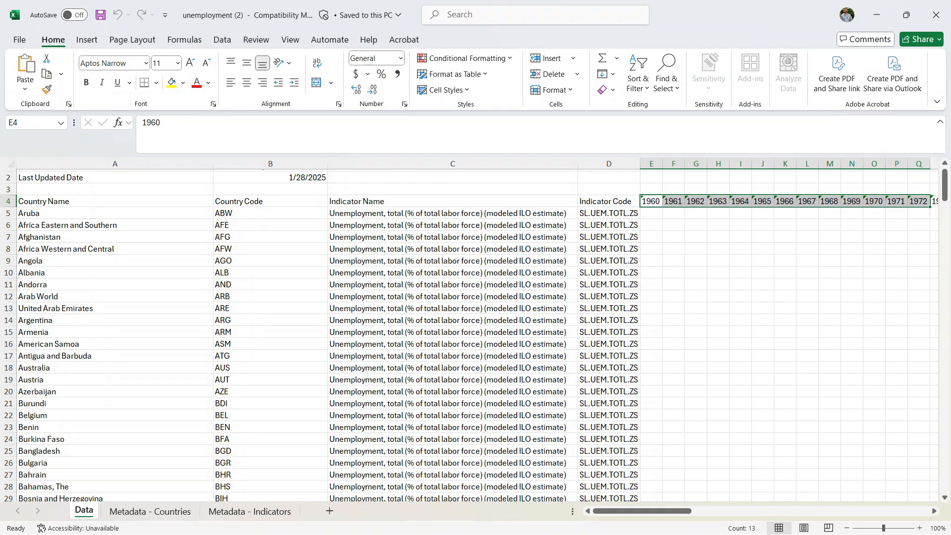
- Look through the list of countries and regions in the Country Name column
{"action": "left_click", "coordinate": [452, 297]}
{"action": "scroll", "coordinate": [452, 296], "scroll_direction": "down", "scroll_amount": 4}
{"action": "scroll", "coordinate": [476, 334], "scroll_direction": "down", "scroll_amount": 20}
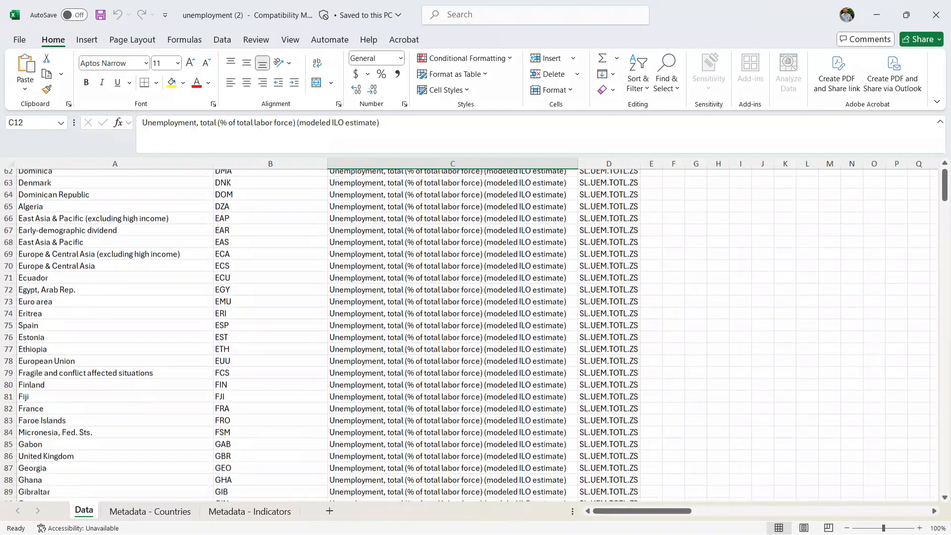
{"action": "scroll", "coordinate": [475, 335], "scroll_direction": "down", "scroll_amount": 19}
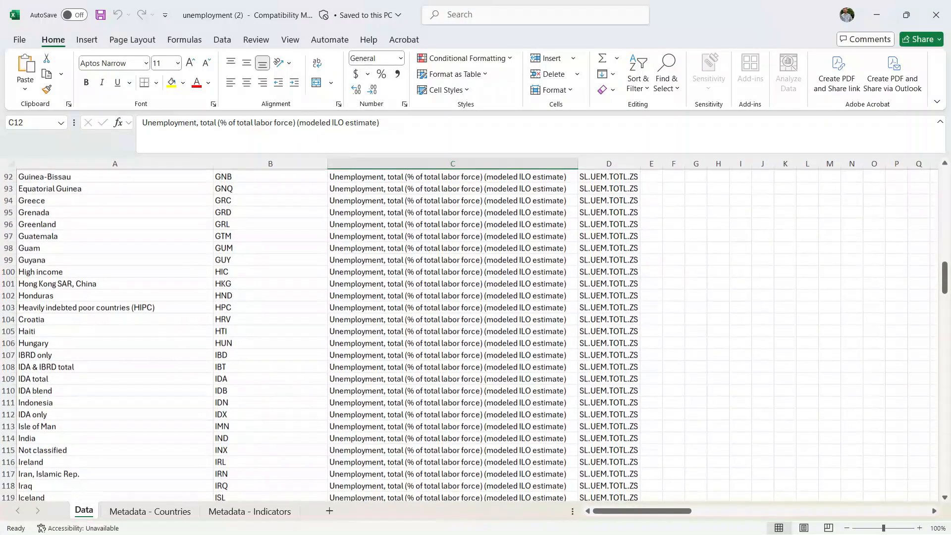
{"action": "scroll", "coordinate": [475, 334], "scroll_direction": "down", "scroll_amount": 7}
{"action": "scroll", "coordinate": [475, 334], "scroll_direction": "up", "scroll_amount": 14}
{"action": "scroll", "coordinate": [475, 334], "scroll_direction": "down", "scroll_amount": 2}
{"action": "scroll", "coordinate": [476, 334], "scroll_direction": "up", "scroll_amount": 20}
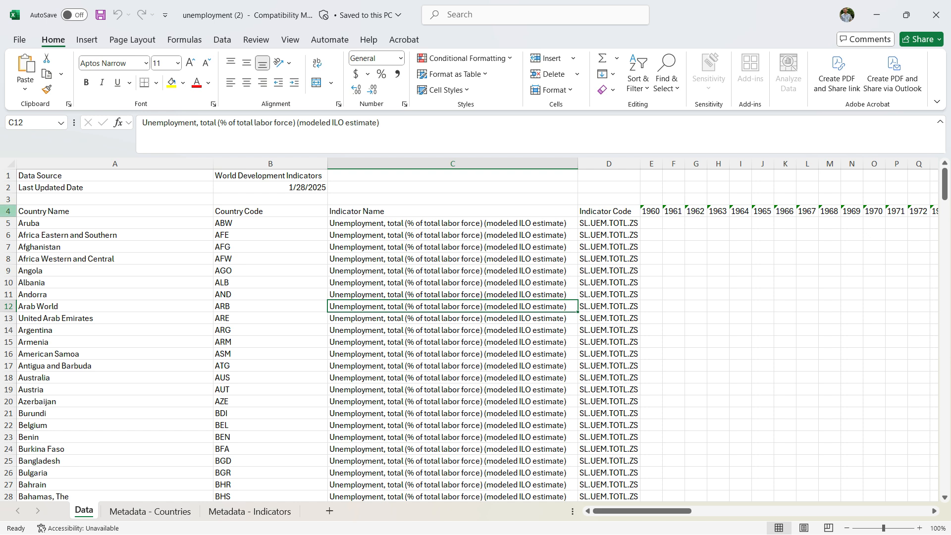
- Copy the whole header row 4, with Country Name and the years, from the Data sheet
{"action": "left_click", "coordinate": [8, 211]}
{"action": "left_click", "coordinate": [40, 223]}
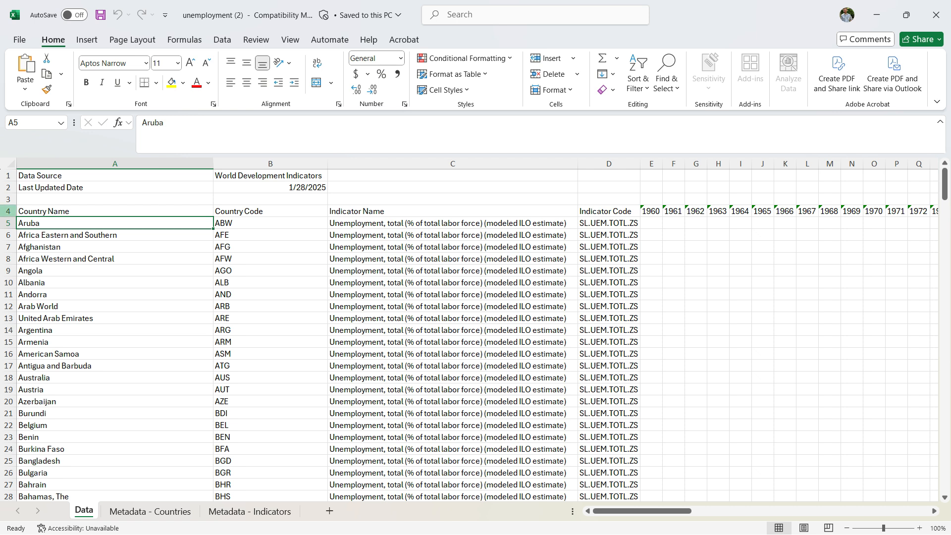
{"action": "left_click", "coordinate": [8, 211]}
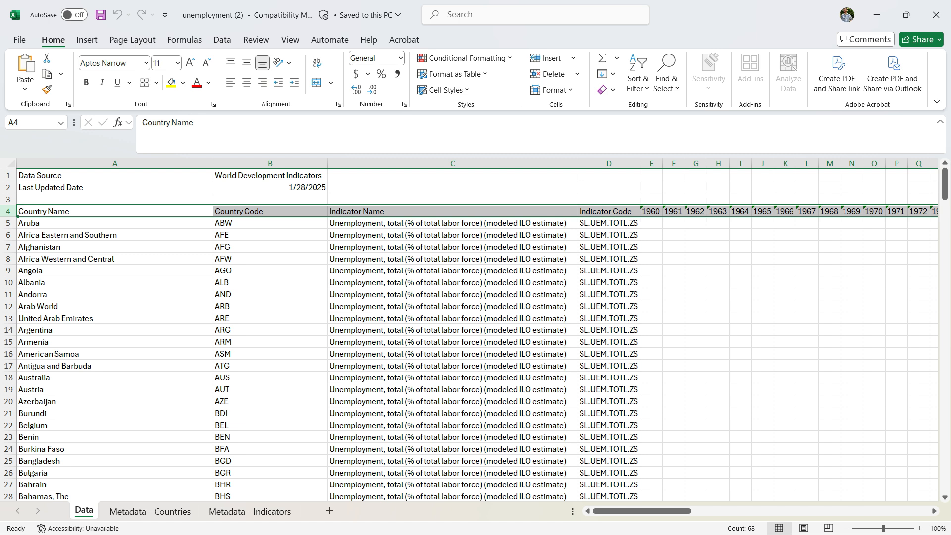
{"action": "key", "text": "ctrl+c"}
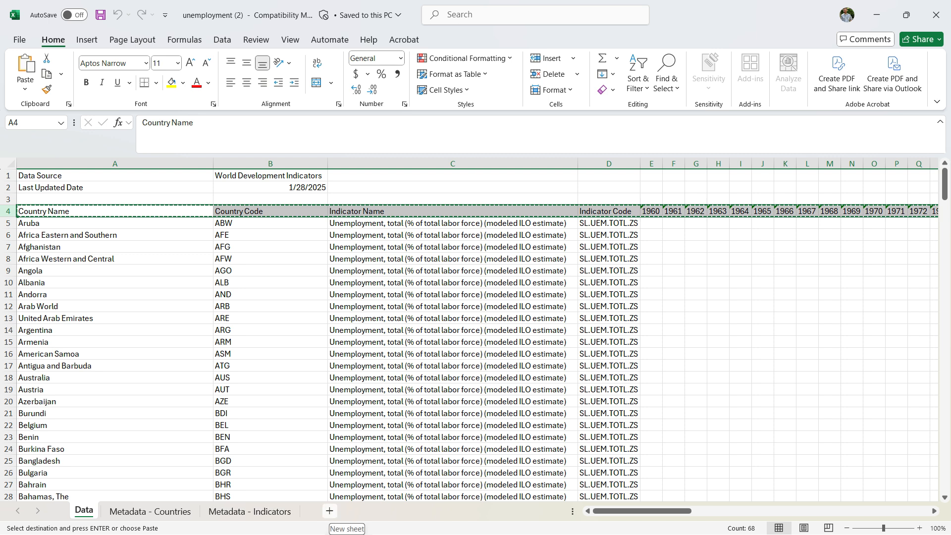
- Add a new worksheet and paste the copied header row transposed into a column starting at cell A1
{"action": "left_click", "coordinate": [329, 511]}
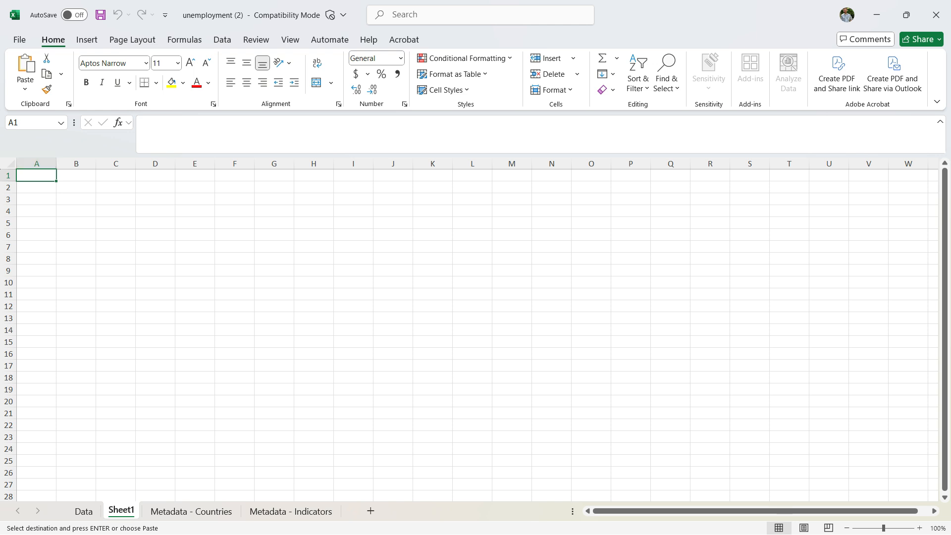
{"action": "right_click", "coordinate": [41, 175]}
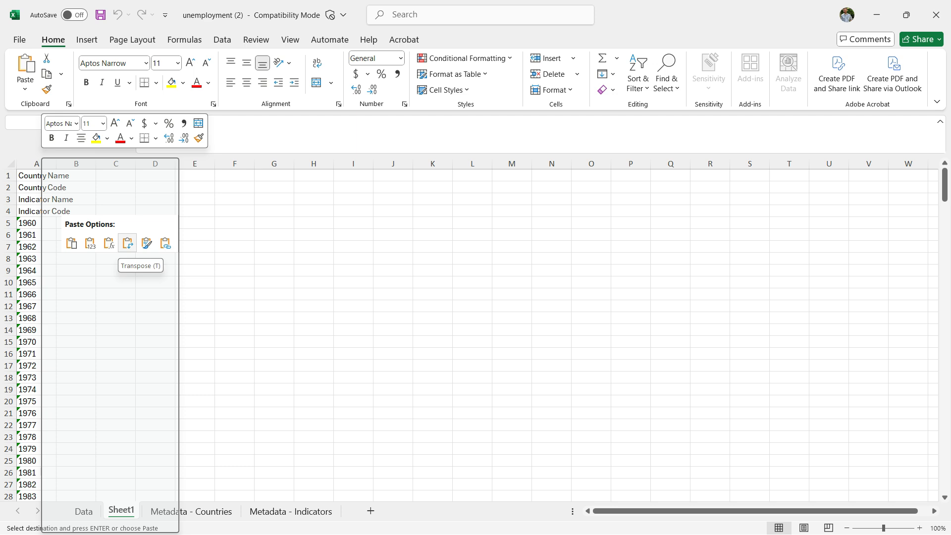
{"action": "left_click", "coordinate": [127, 242]}
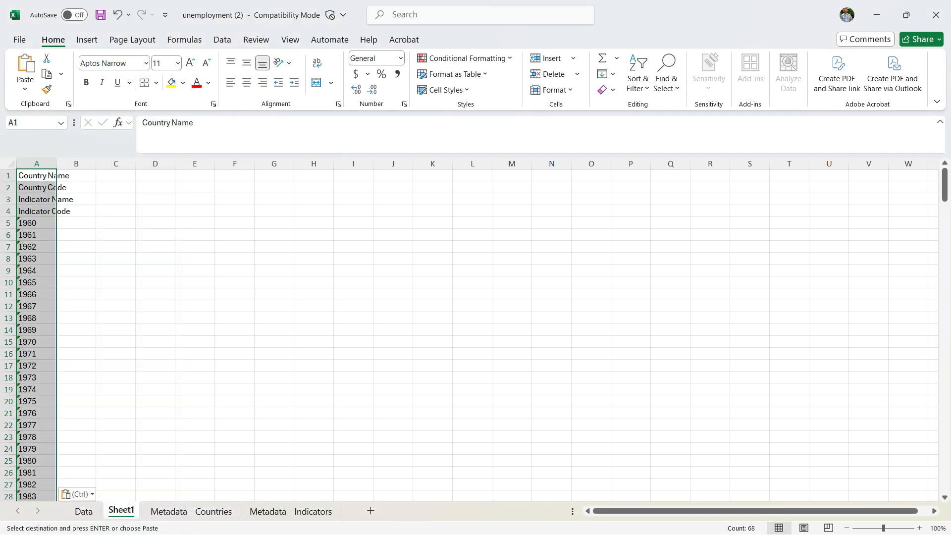
{"action": "left_click", "coordinate": [127, 245]}
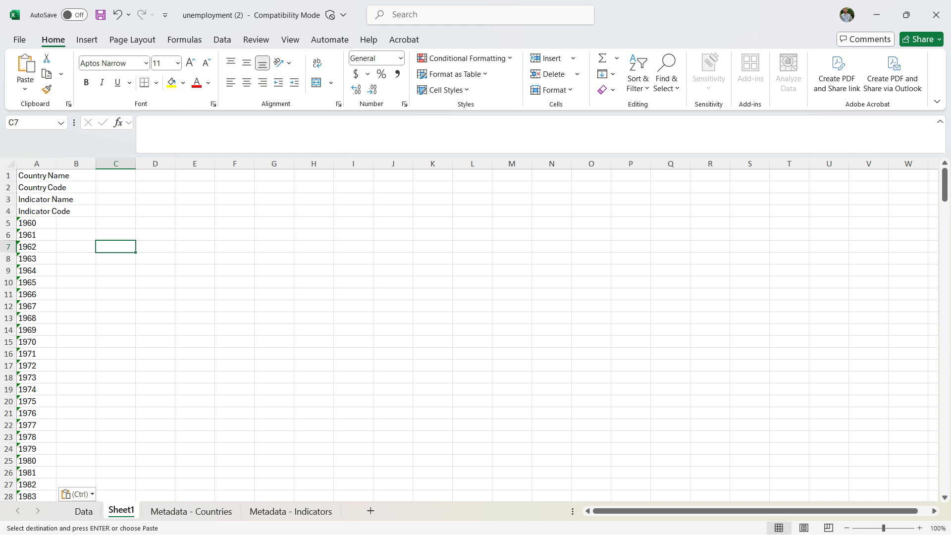
{"action": "left_click_drag", "start_coordinate": [37, 223], "coordinate": [37, 295]}
{"action": "left_click", "coordinate": [116, 270]}
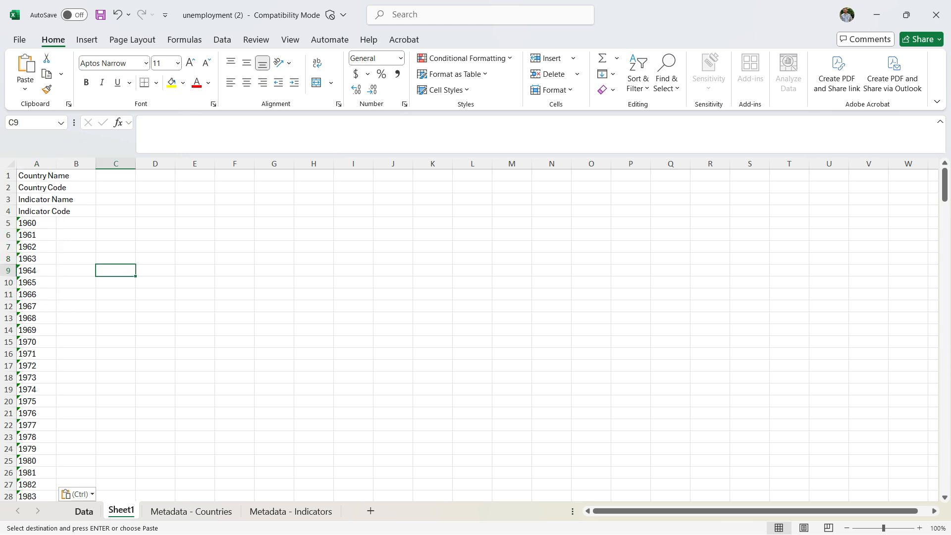
- Copy the entire United States row from the Data sheet
{"action": "left_click", "coordinate": [83, 511]}
{"action": "scroll", "coordinate": [469, 335], "scroll_direction": "down", "scroll_amount": 20}
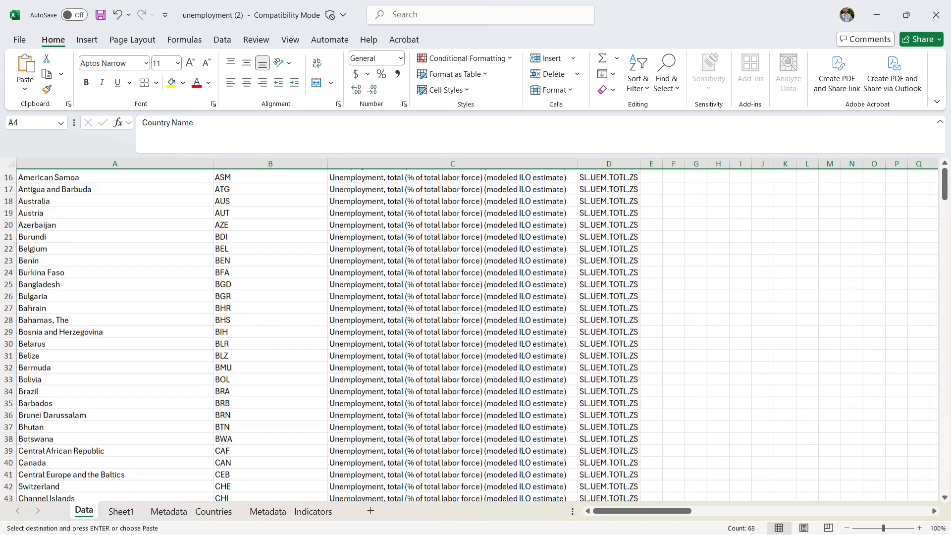
{"action": "scroll", "coordinate": [469, 335], "scroll_direction": "down", "scroll_amount": 4}
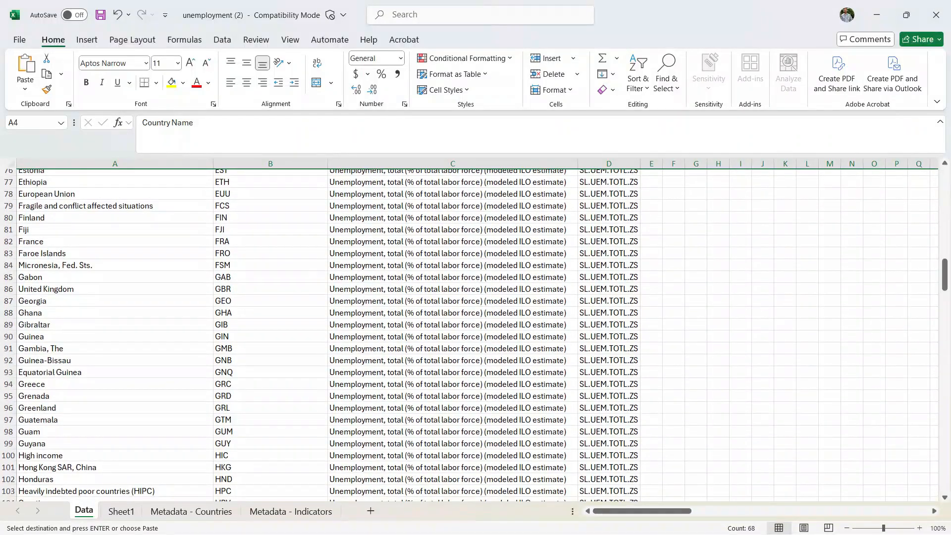
{"action": "scroll", "coordinate": [470, 335], "scroll_direction": "down", "scroll_amount": 6}
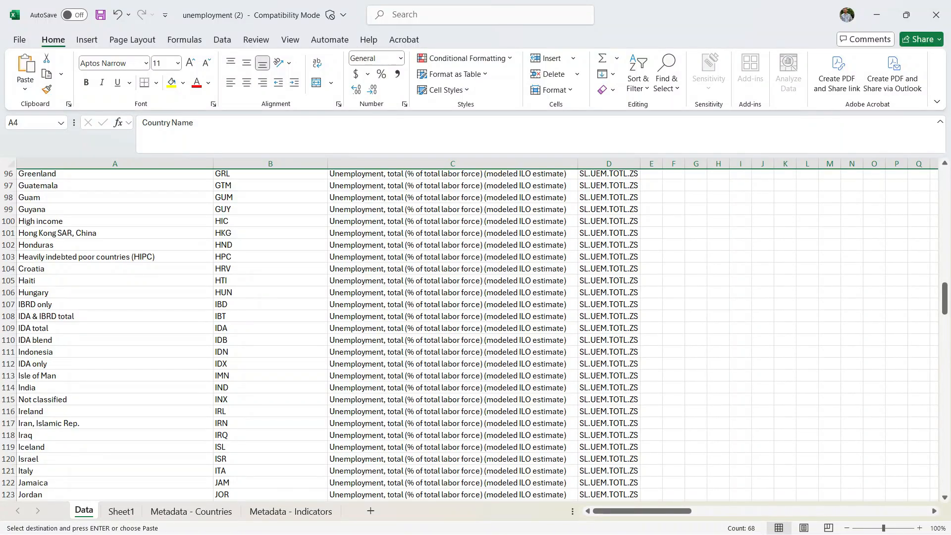
{"action": "scroll", "coordinate": [470, 335], "scroll_direction": "down", "scroll_amount": 11}
{"action": "scroll", "coordinate": [470, 335], "scroll_direction": "down", "scroll_amount": 15}
{"action": "scroll", "coordinate": [470, 334], "scroll_direction": "down", "scroll_amount": 10}
{"action": "scroll", "coordinate": [469, 334], "scroll_direction": "down", "scroll_amount": 5}
{"action": "scroll", "coordinate": [470, 334], "scroll_direction": "down", "scroll_amount": 5}
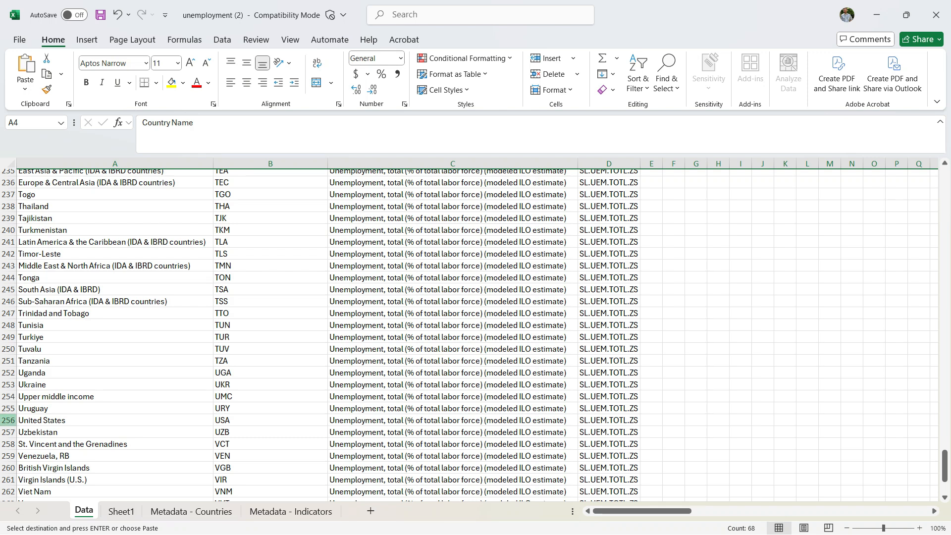
{"action": "left_click", "coordinate": [8, 420]}
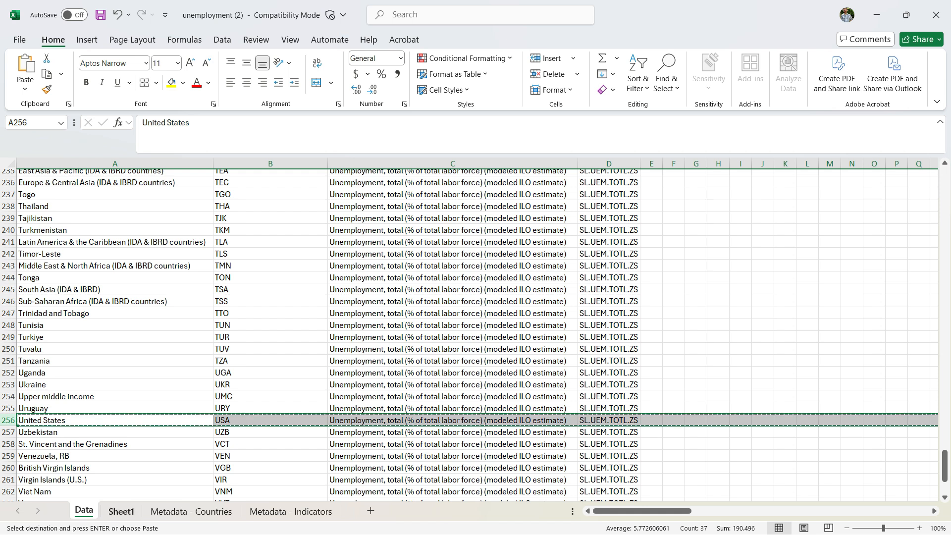
- Widen column A on Sheet1 to fit its labels and paste the copied United States row transposed starting at cell B1
{"action": "left_click", "coordinate": [121, 511]}
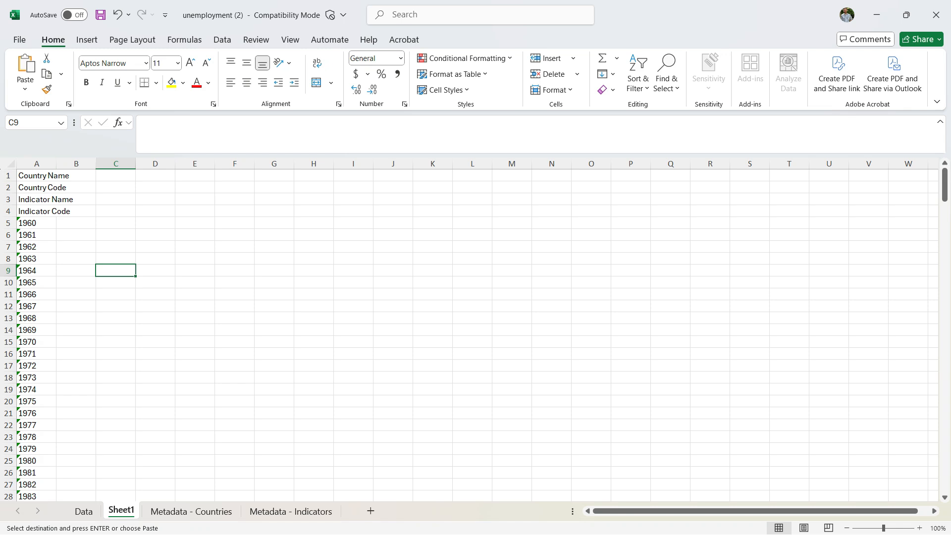
{"action": "left_click_drag", "start_coordinate": [56, 164], "coordinate": [79, 163]}
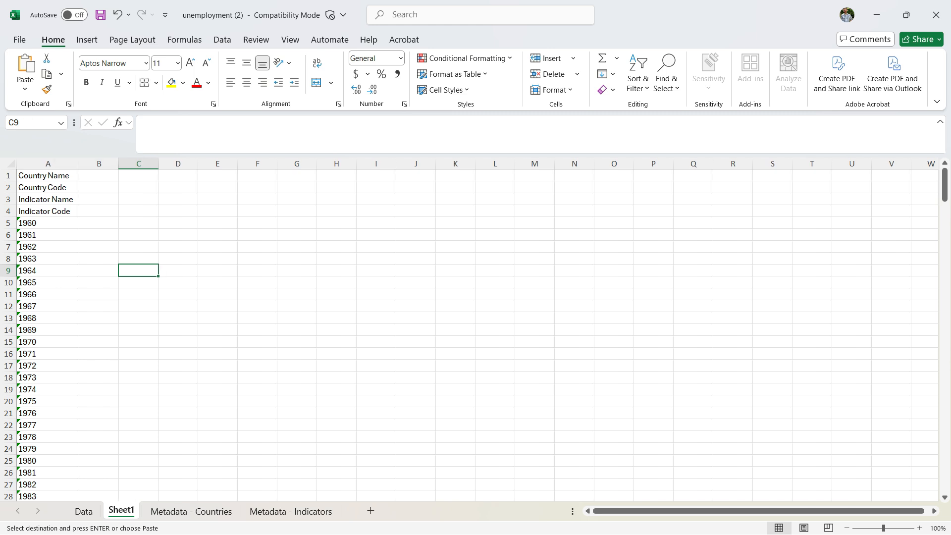
{"action": "left_click", "coordinate": [99, 176]}
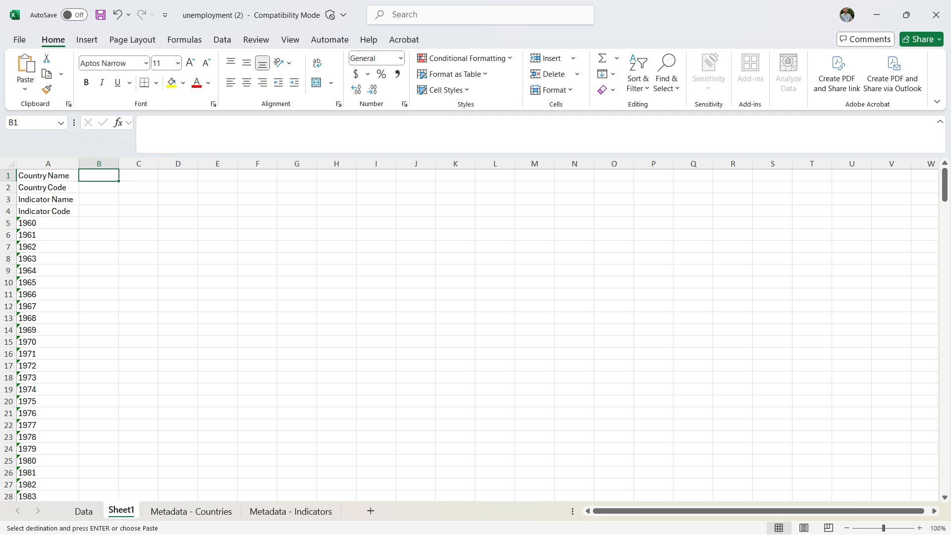
{"action": "right_click", "coordinate": [96, 175]}
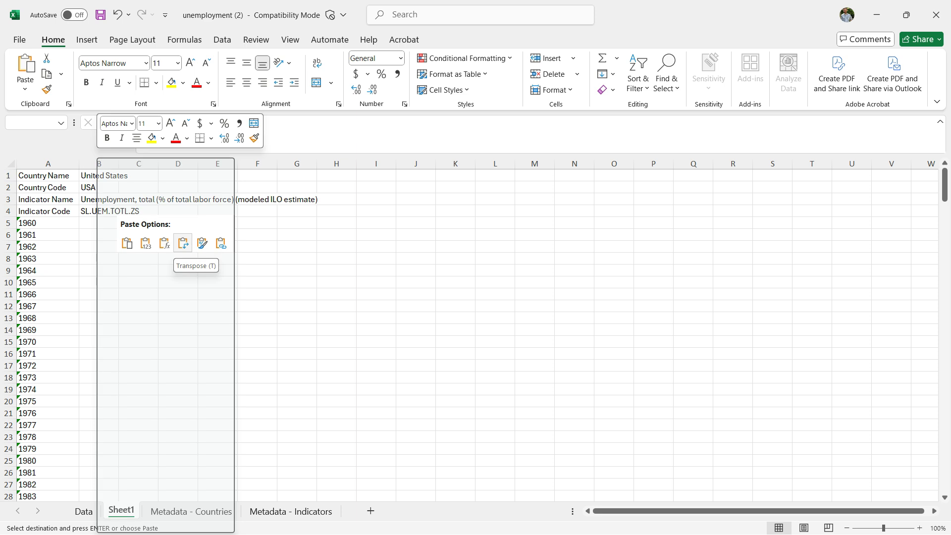
{"action": "left_click", "coordinate": [183, 242]}
{"action": "left_click", "coordinate": [139, 258]}
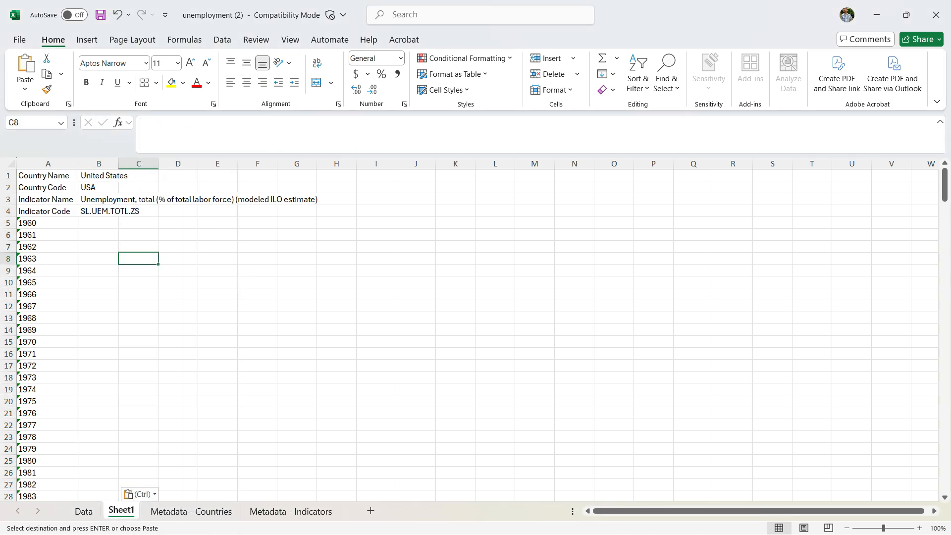
- Examine the transposed United States column on Sheet1 for the years with and without unemployment values
{"action": "left_click_drag", "start_coordinate": [98, 176], "coordinate": [99, 353]}
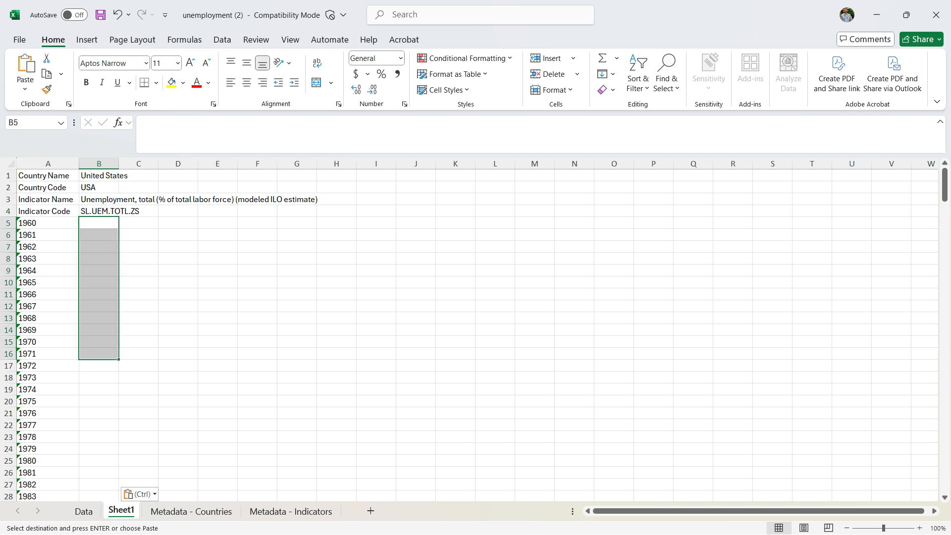
{"action": "left_click", "coordinate": [99, 377]}
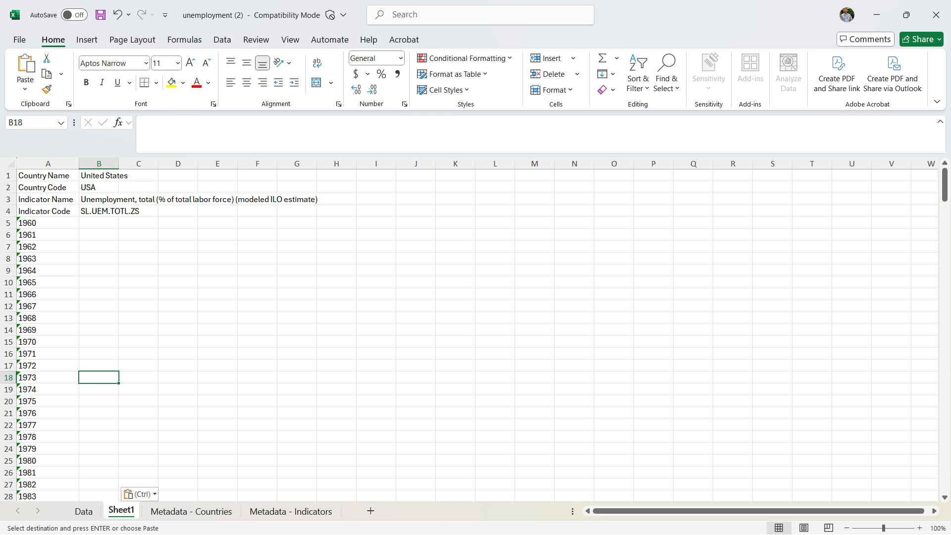
{"action": "scroll", "coordinate": [469, 336], "scroll_direction": "down", "scroll_amount": 6}
{"action": "scroll", "coordinate": [469, 336], "scroll_direction": "down", "scroll_amount": 1}
{"action": "left_click", "coordinate": [99, 358]}
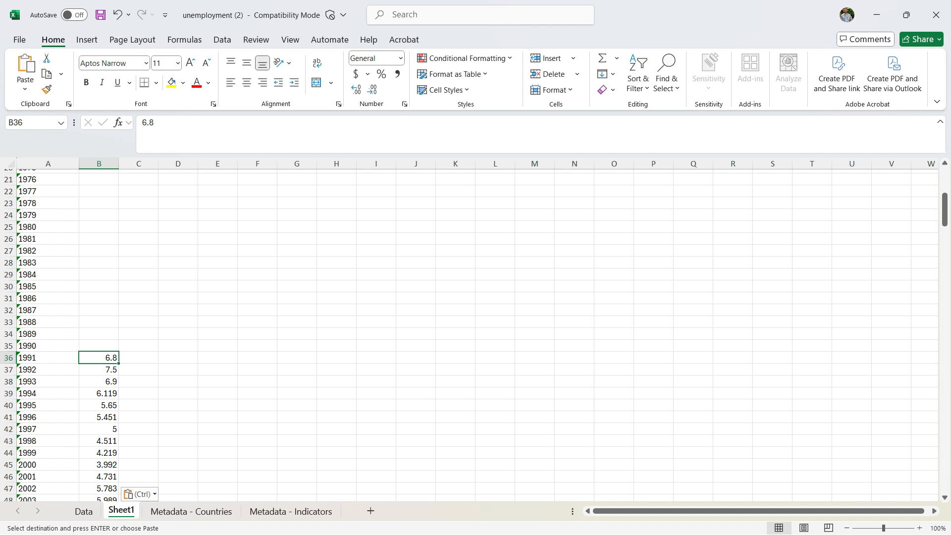
{"action": "scroll", "coordinate": [469, 336], "scroll_direction": "down", "scroll_amount": 12}
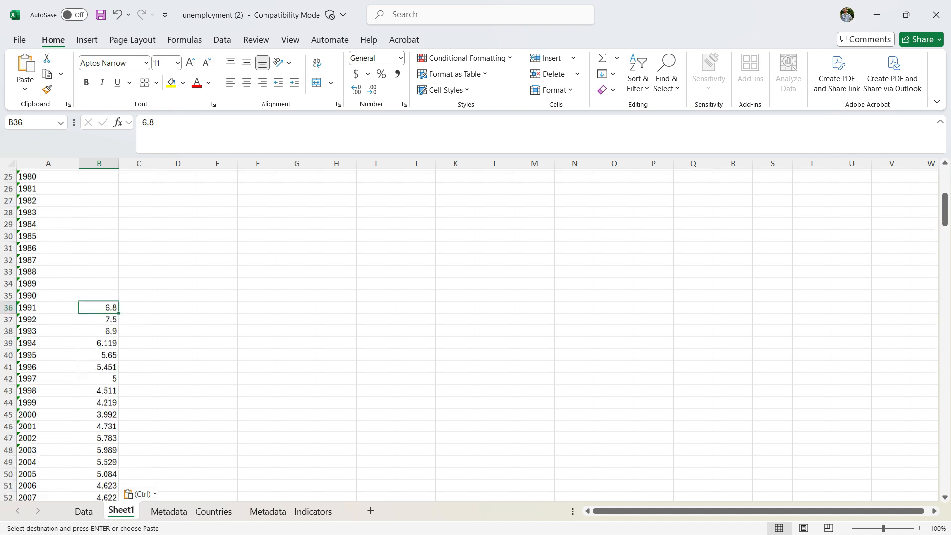
{"action": "scroll", "coordinate": [469, 336], "scroll_direction": "up", "scroll_amount": 2}
{"action": "left_click", "coordinate": [98, 356]}
{"action": "left_click", "coordinate": [48, 356]}
{"action": "scroll", "coordinate": [469, 336], "scroll_direction": "up", "scroll_amount": 10}
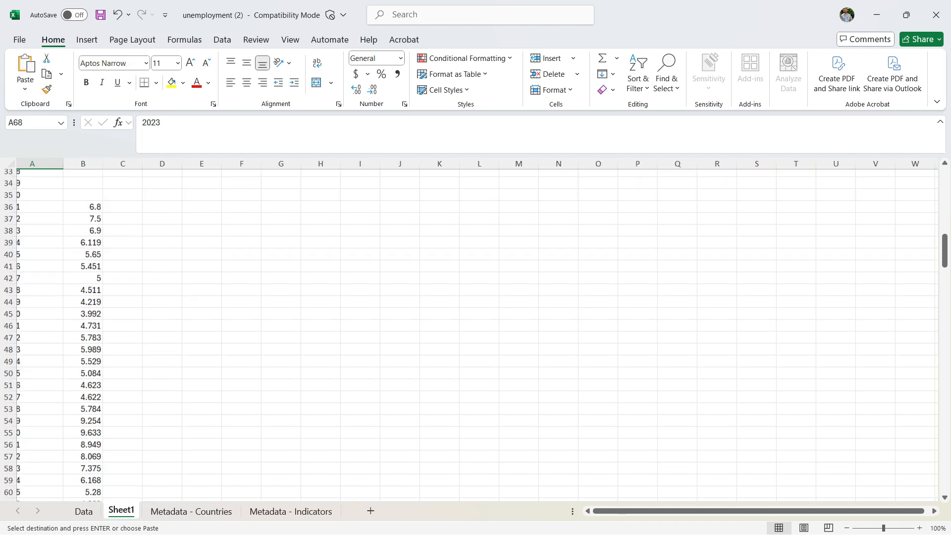
{"action": "left_click", "coordinate": [98, 314]}
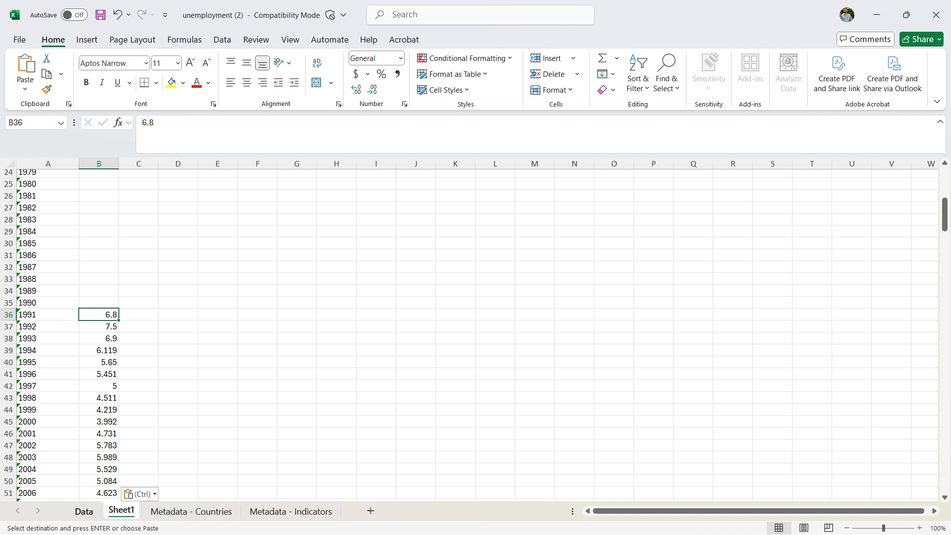
- Check the first United States value and its year header on the Data sheet against the 1991 row on Sheet1
{"action": "left_click", "coordinate": [83, 512]}
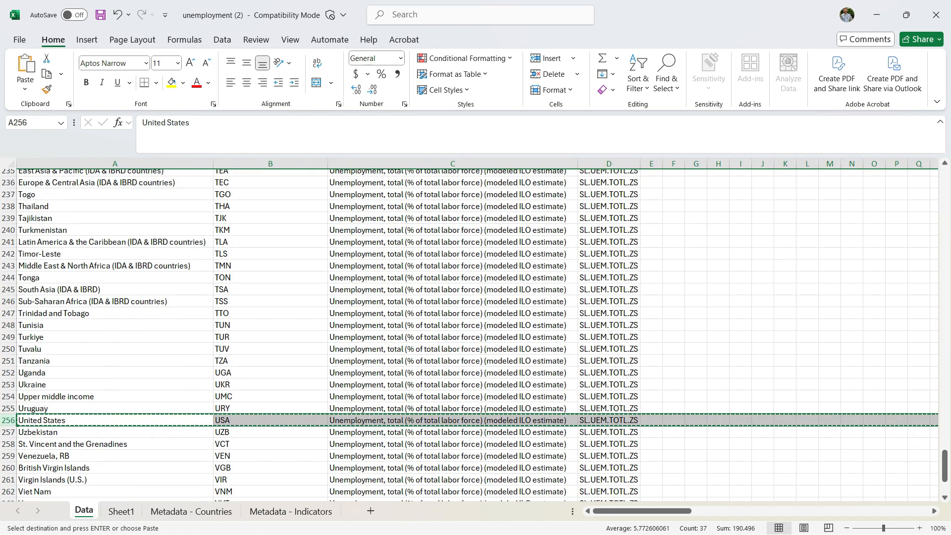
{"action": "scroll", "coordinate": [476, 332], "scroll_direction": "right", "scroll_amount": 3}
{"action": "scroll", "coordinate": [475, 332], "scroll_direction": "right", "scroll_amount": 6}
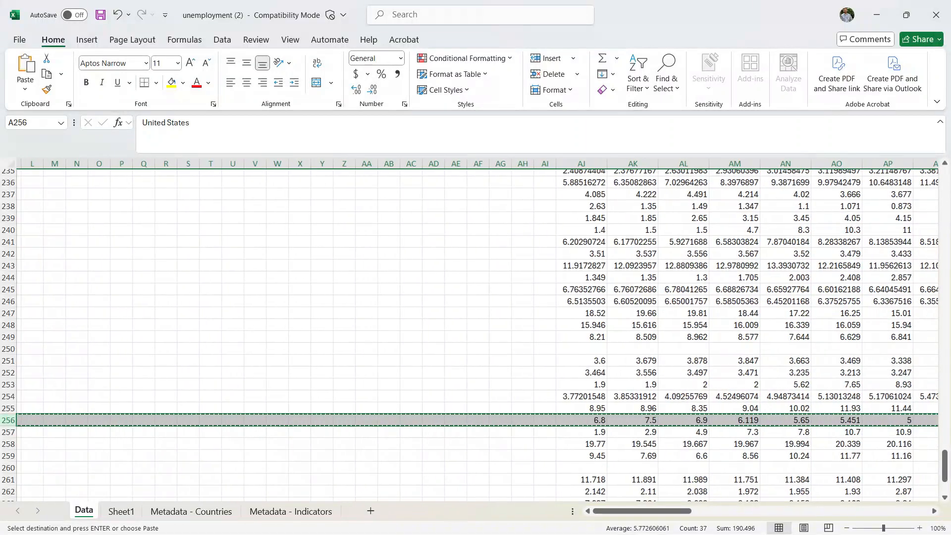
{"action": "left_click", "coordinate": [436, 426]}
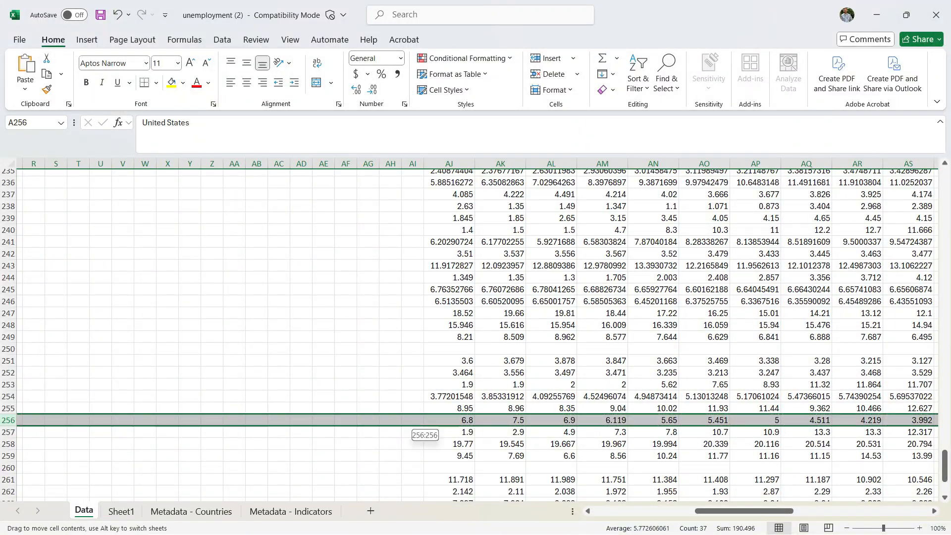
{"action": "left_click", "coordinate": [444, 421]}
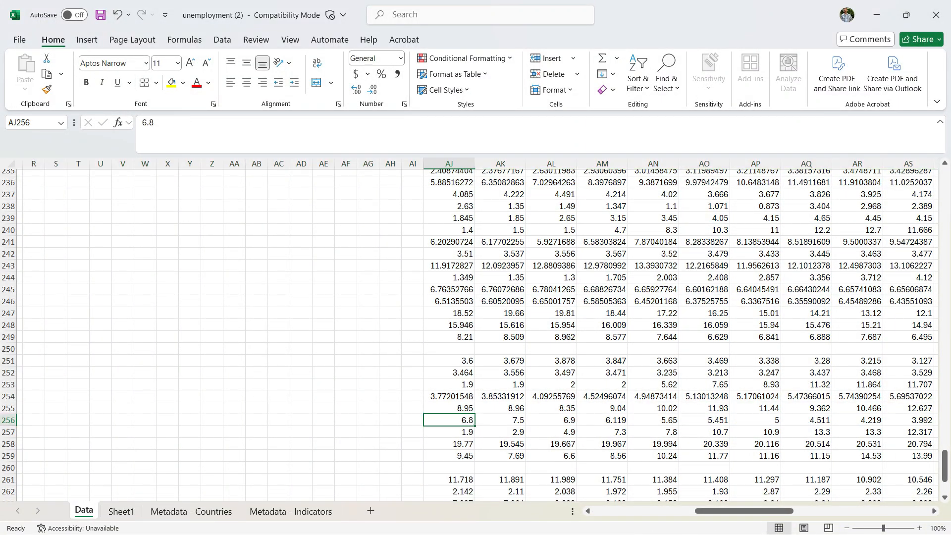
{"action": "scroll", "coordinate": [476, 331], "scroll_direction": "up", "scroll_amount": 20}
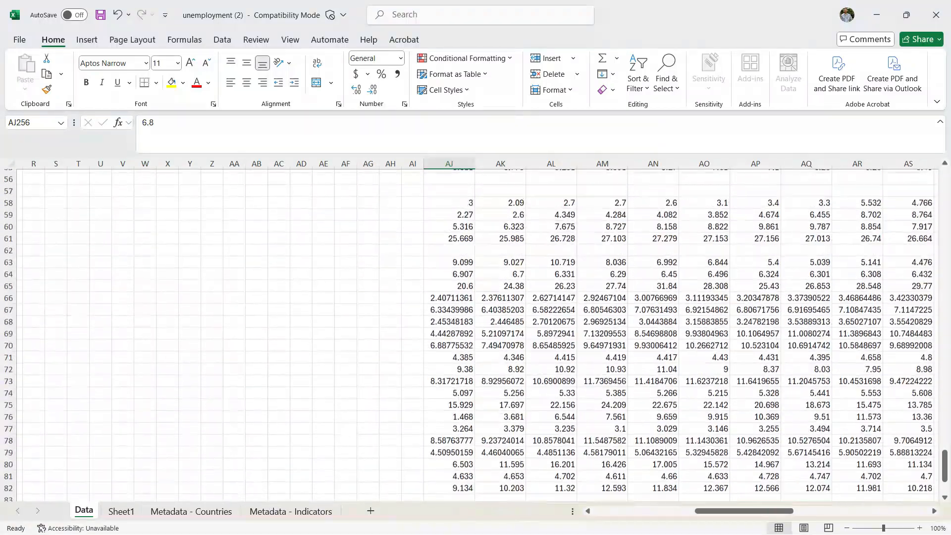
{"action": "scroll", "coordinate": [475, 332], "scroll_direction": "up", "scroll_amount": 18}
{"action": "left_click", "coordinate": [449, 211]}
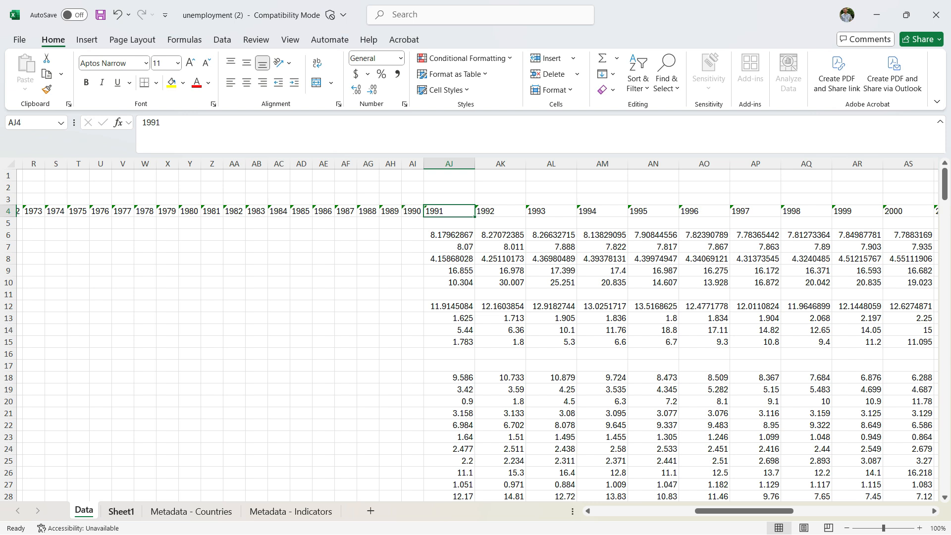
{"action": "left_click", "coordinate": [122, 511]}
{"action": "left_click_drag", "start_coordinate": [48, 314], "coordinate": [99, 315]}
{"action": "left_click", "coordinate": [178, 314]}
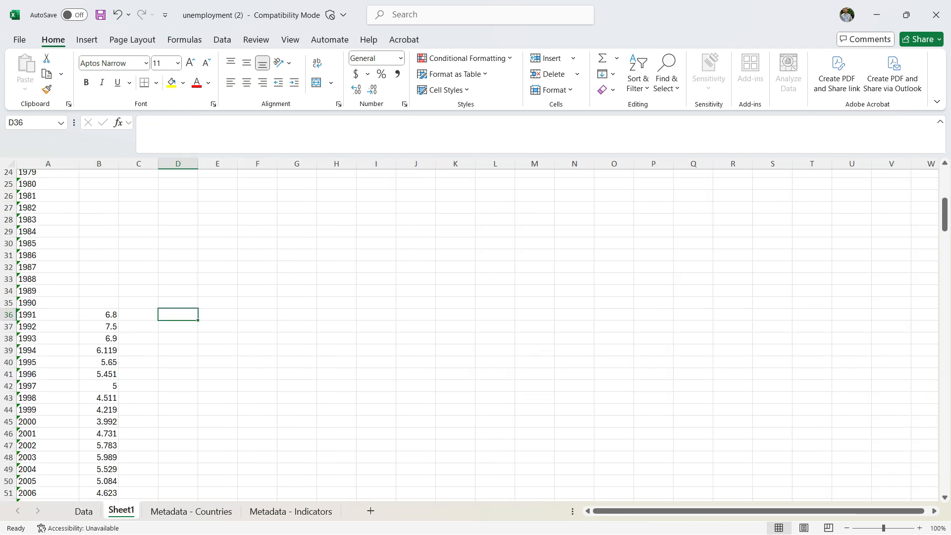
- Clear the country and indicator names and codes from the first four rows of Sheet1
{"action": "scroll", "coordinate": [470, 334], "scroll_direction": "up", "scroll_amount": 8}
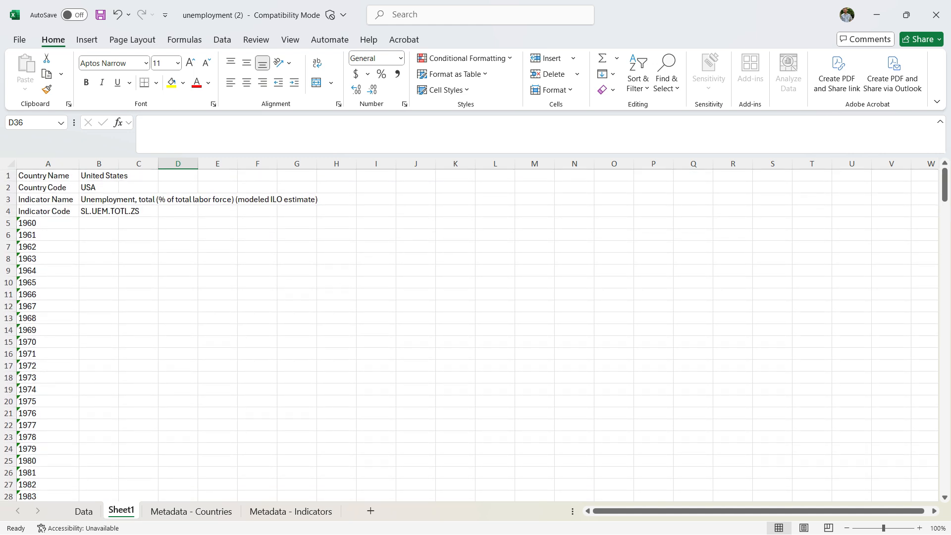
{"action": "left_click_drag", "start_coordinate": [48, 175], "coordinate": [337, 211]}
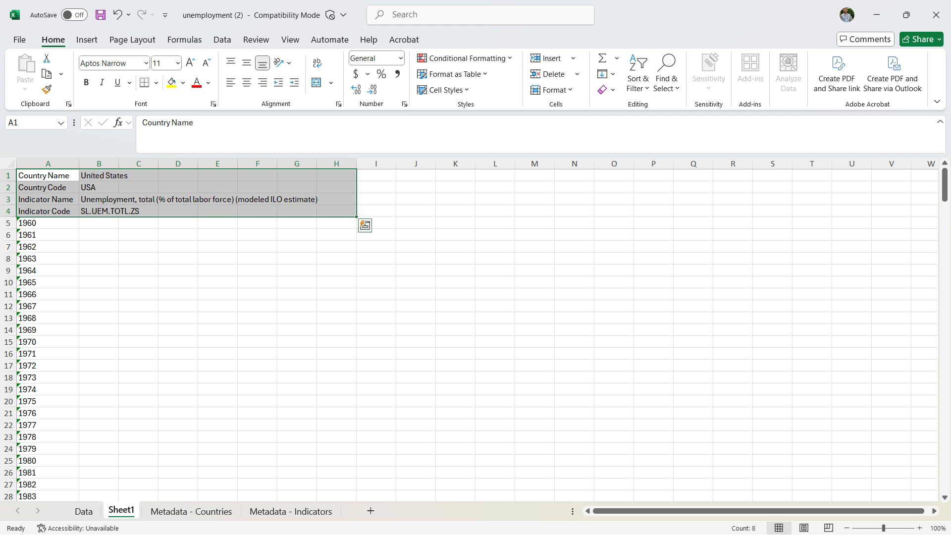
{"action": "key", "text": "Delete"}
{"action": "left_click", "coordinate": [257, 258]}
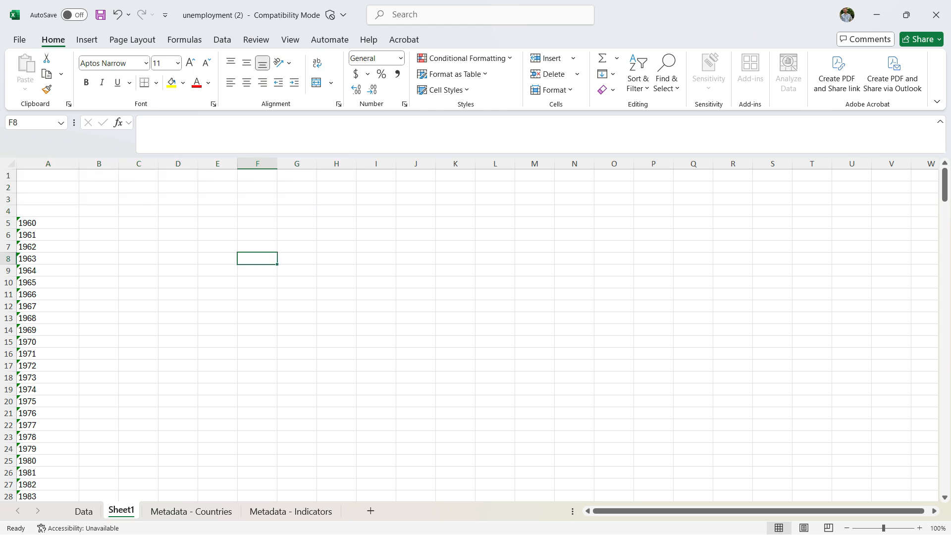
- Enter the heading Year in cell A4 above the list of years
{"action": "left_click", "coordinate": [48, 211]}
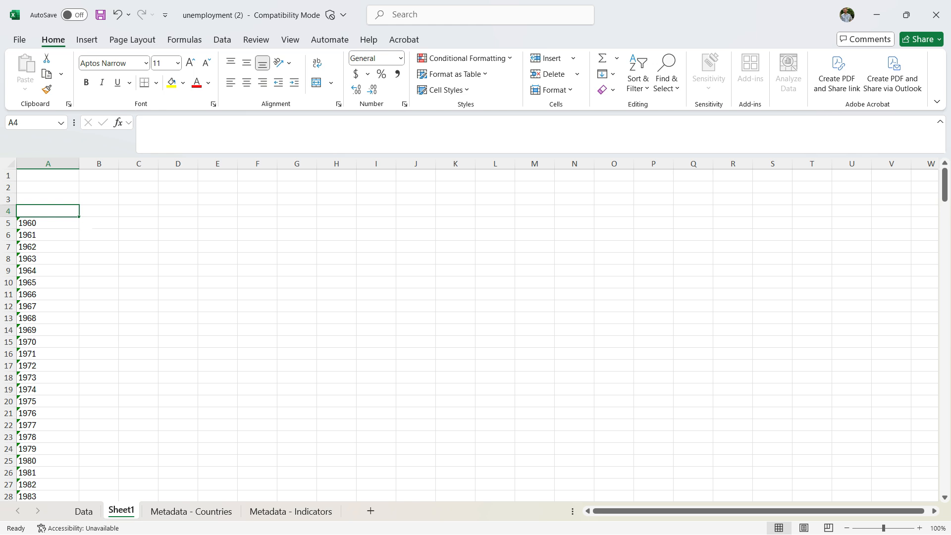
{"action": "left_click", "coordinate": [48, 223]}
{"action": "left_click", "coordinate": [48, 211]}
{"action": "type", "text": "Year"}
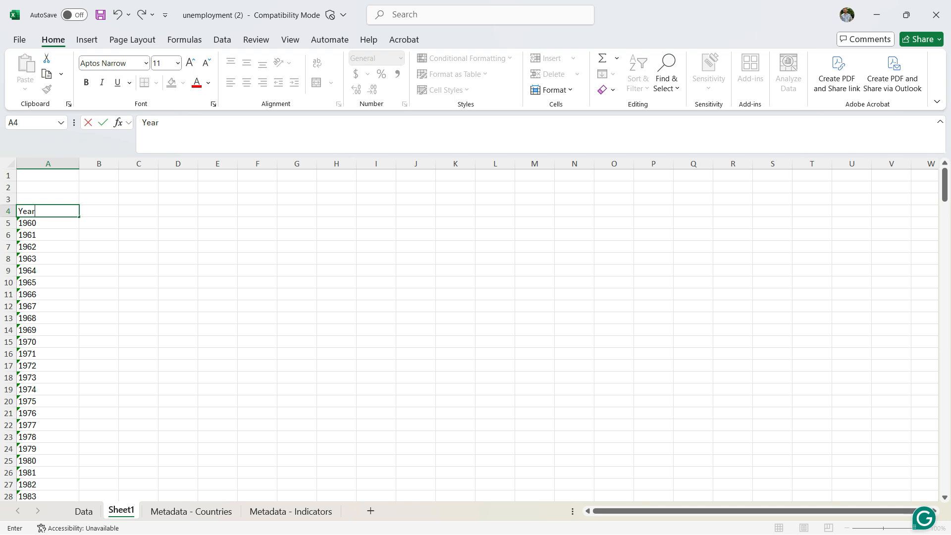
{"action": "left_click", "coordinate": [139, 246]}
{"action": "left_click", "coordinate": [48, 211]}
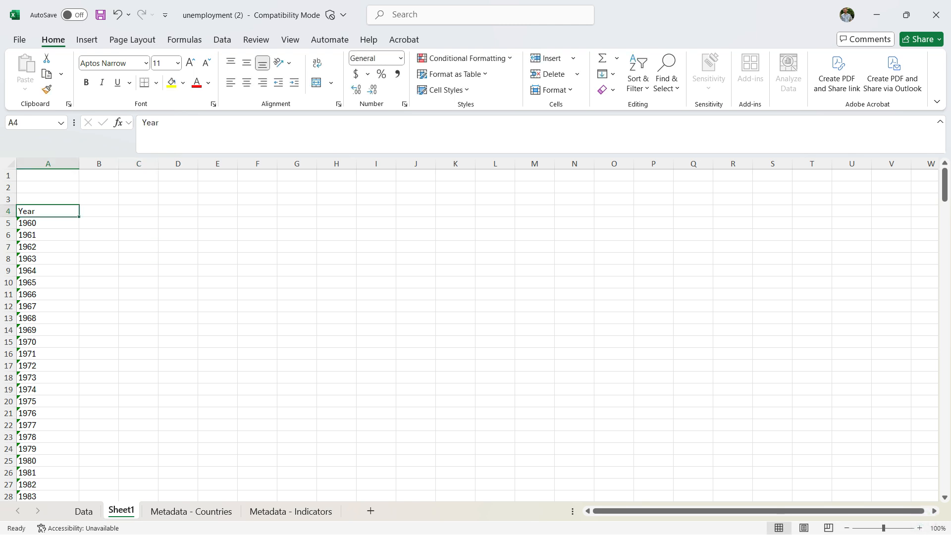
- Enter the heading Unemployment Rate in cell B4 and autofit column B to it
{"action": "left_click", "coordinate": [99, 211]}
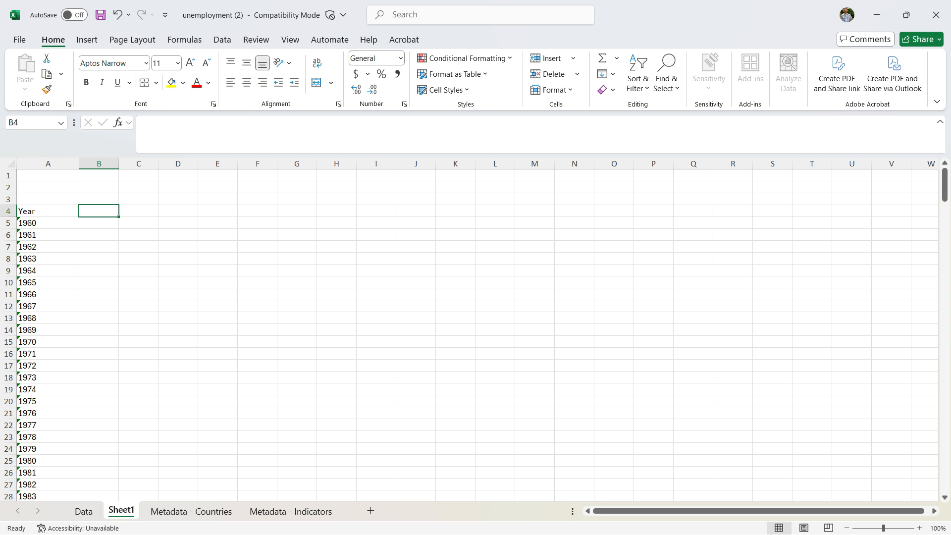
{"action": "type", "text": "Unemp"}
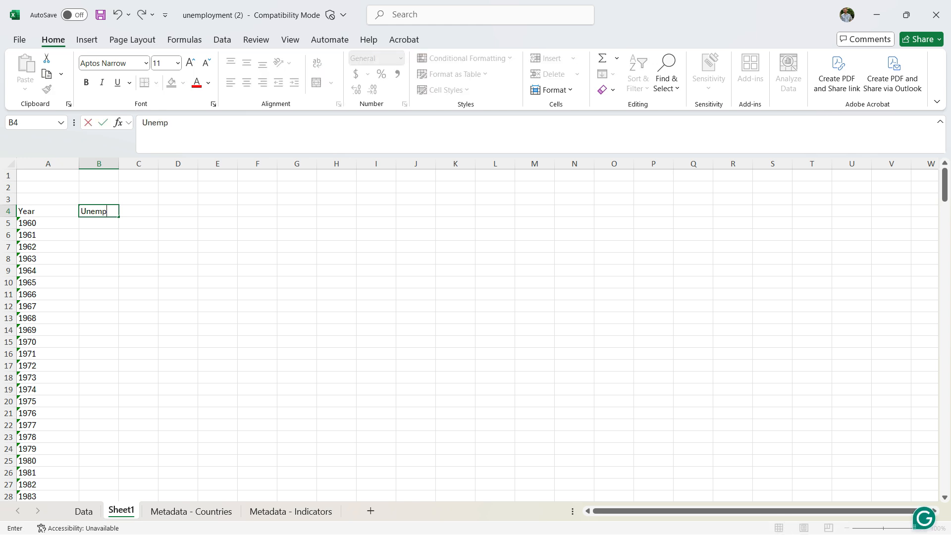
{"action": "type", "text": "loyment Rate"}
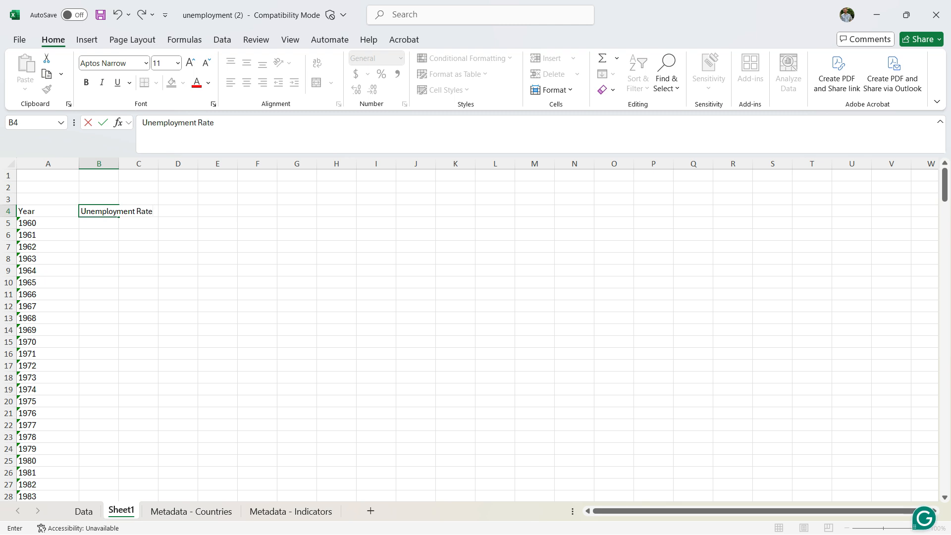
{"action": "left_click", "coordinate": [178, 247]}
{"action": "double_click", "coordinate": [118, 163]}
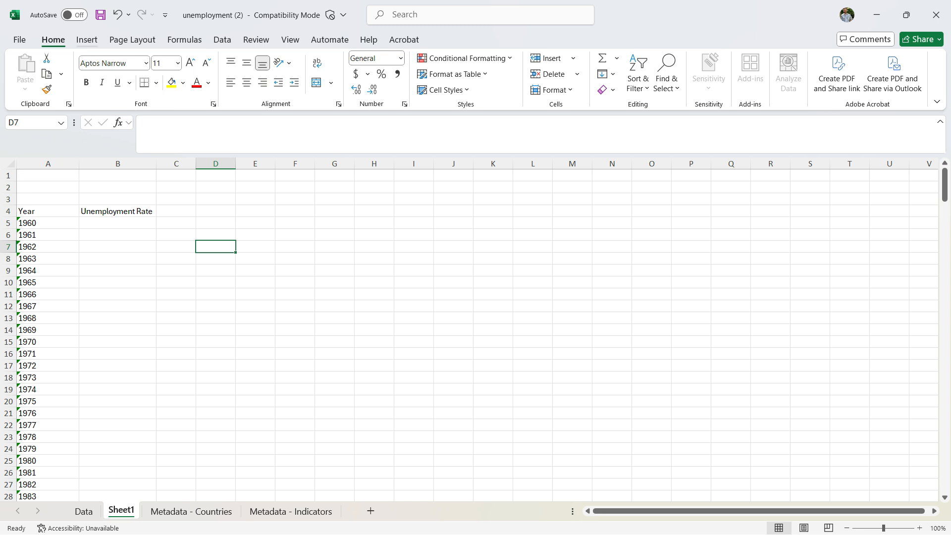
{"action": "left_click", "coordinate": [87, 40]}
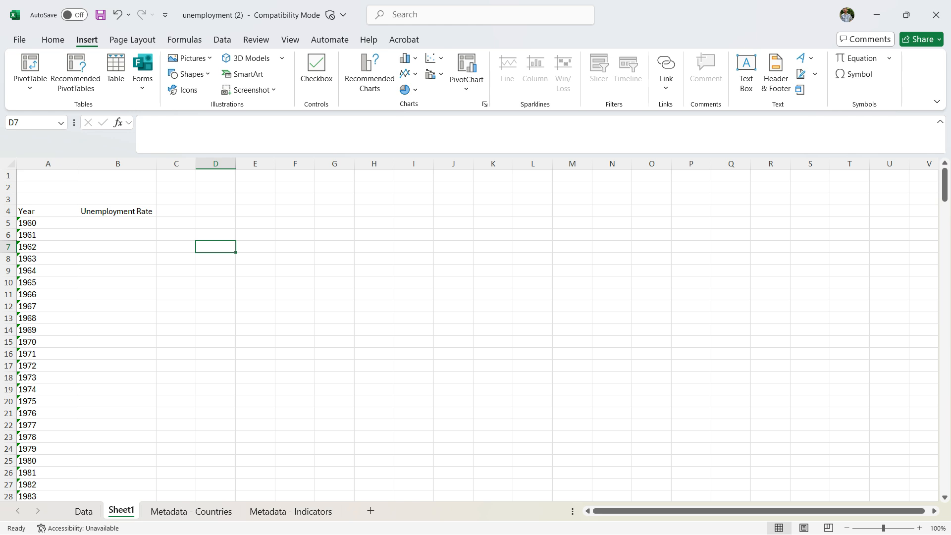
{"action": "left_click", "coordinate": [47, 211]}
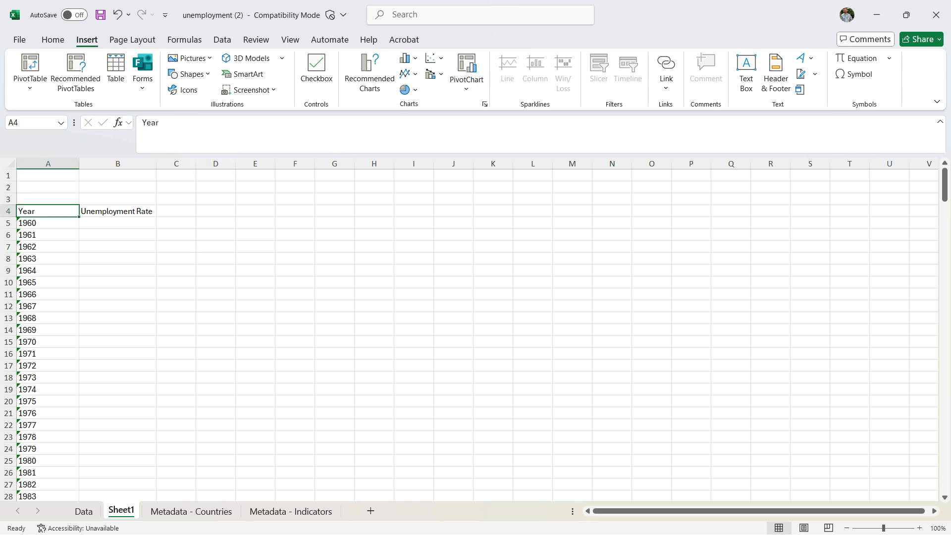
{"action": "left_click_drag", "start_coordinate": [47, 211], "coordinate": [149, 419]}
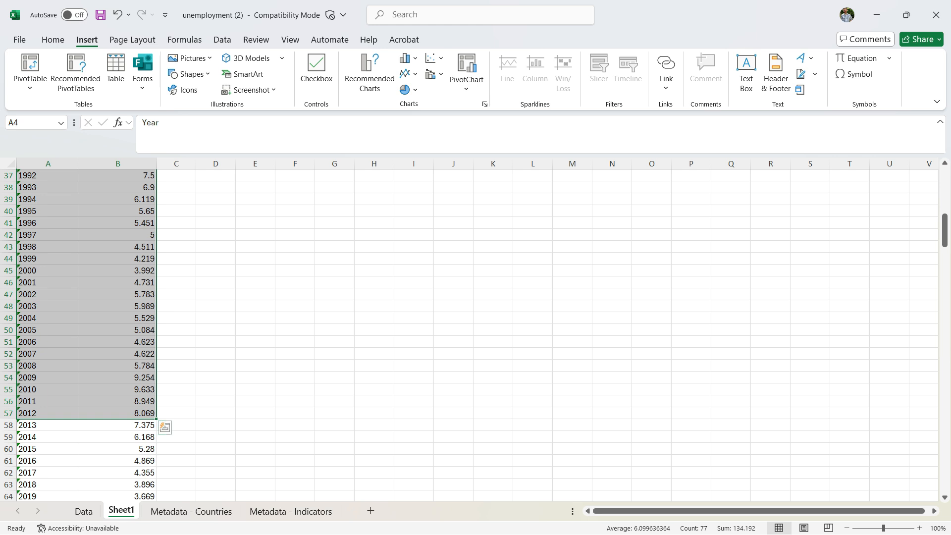
{"action": "left_click", "coordinate": [255, 341]}
{"action": "scroll", "coordinate": [255, 341], "scroll_direction": "up", "scroll_amount": 7}
{"action": "scroll", "coordinate": [255, 341], "scroll_direction": "up", "scroll_amount": 5}
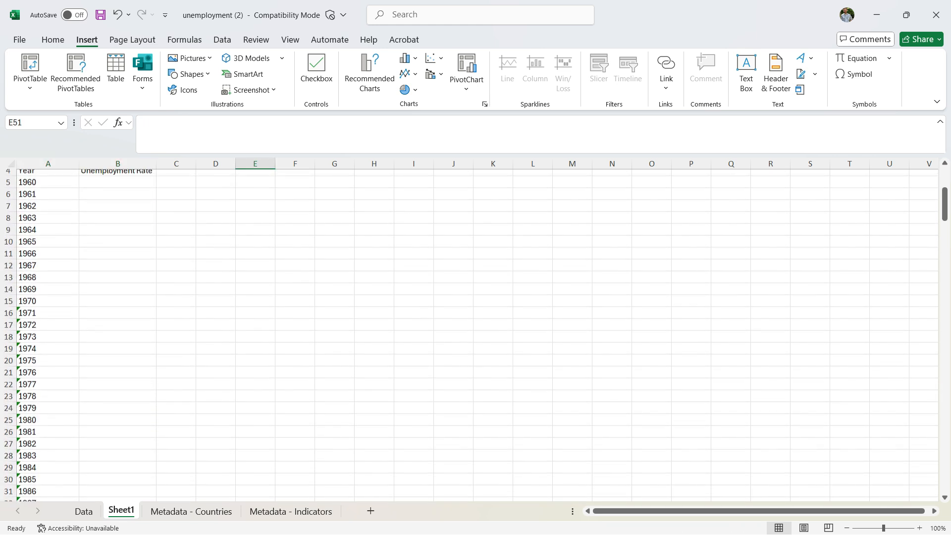
{"action": "left_click", "coordinate": [117, 246]}
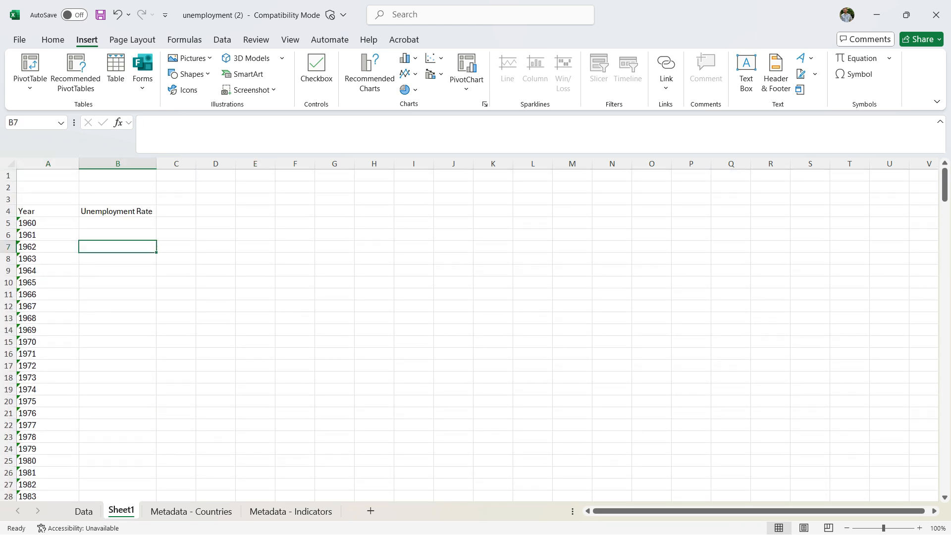
- Insert a 2-D line chart of the Year and Unemployment Rate data on Sheet1 and move it up closer to row 4
{"action": "left_click", "coordinate": [48, 212]}
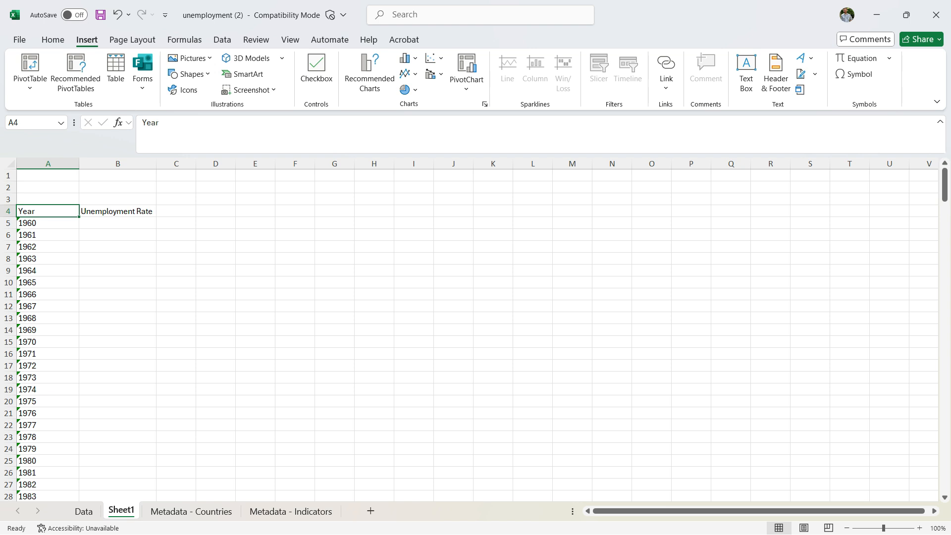
{"action": "key", "text": "ctrl+shift+Right"}
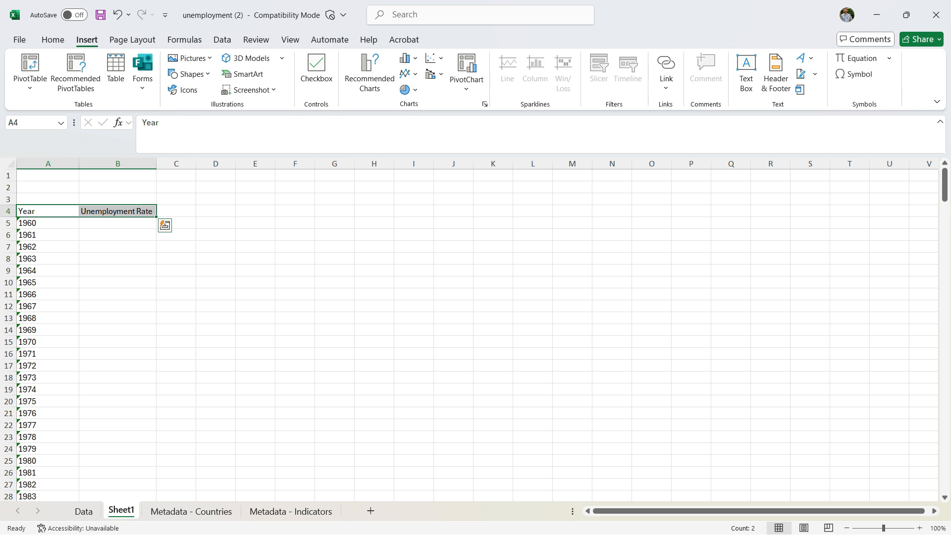
{"action": "key", "text": "ctrl+shift+Down"}
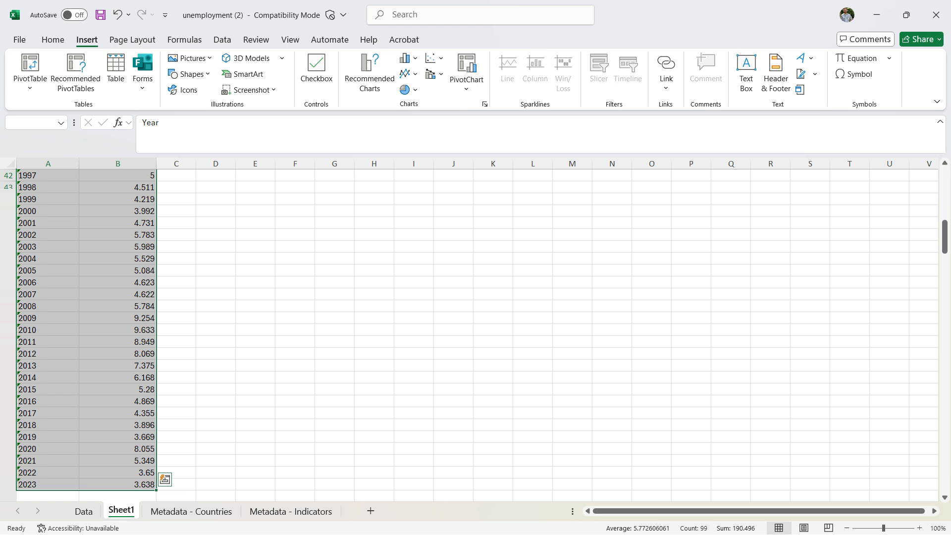
{"action": "scroll", "coordinate": [476, 335], "scroll_direction": "up", "scroll_amount": 14}
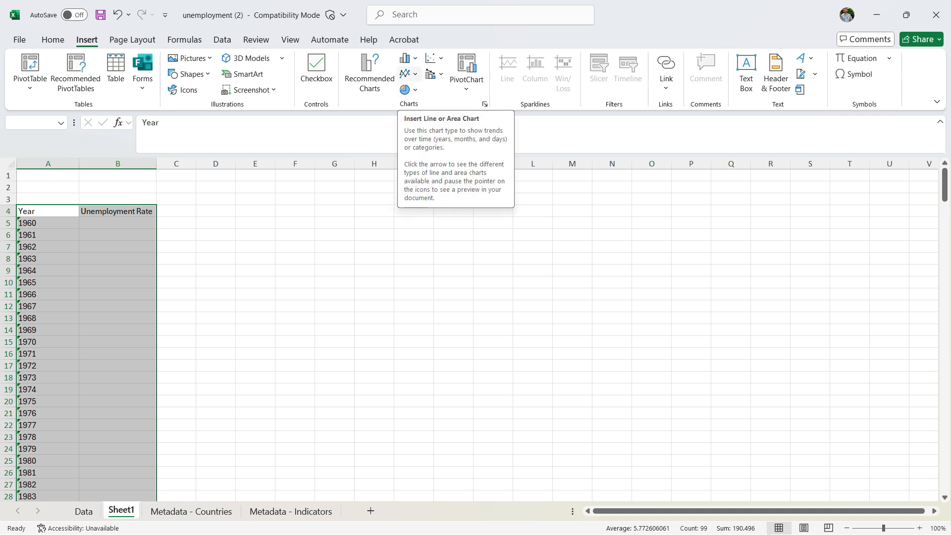
{"action": "left_click", "coordinate": [406, 73]}
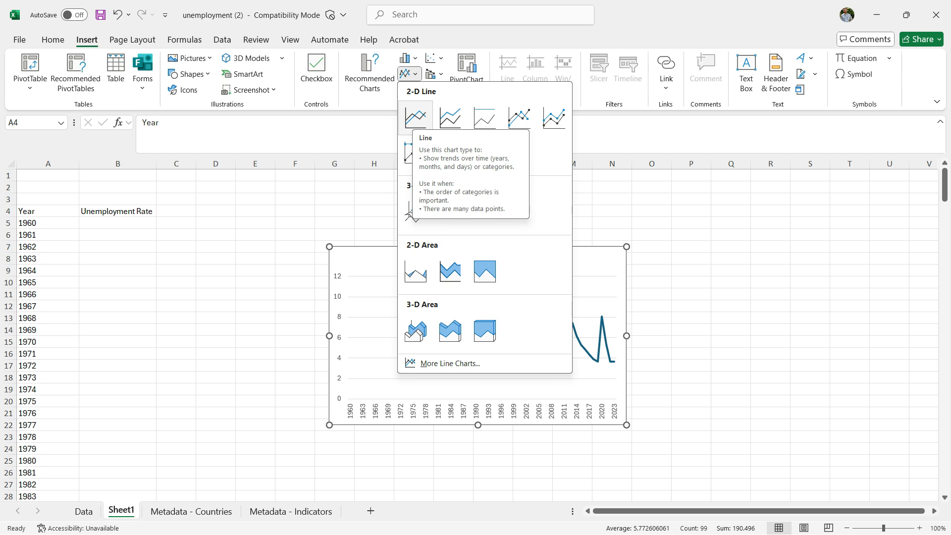
{"action": "left_click", "coordinate": [415, 117]}
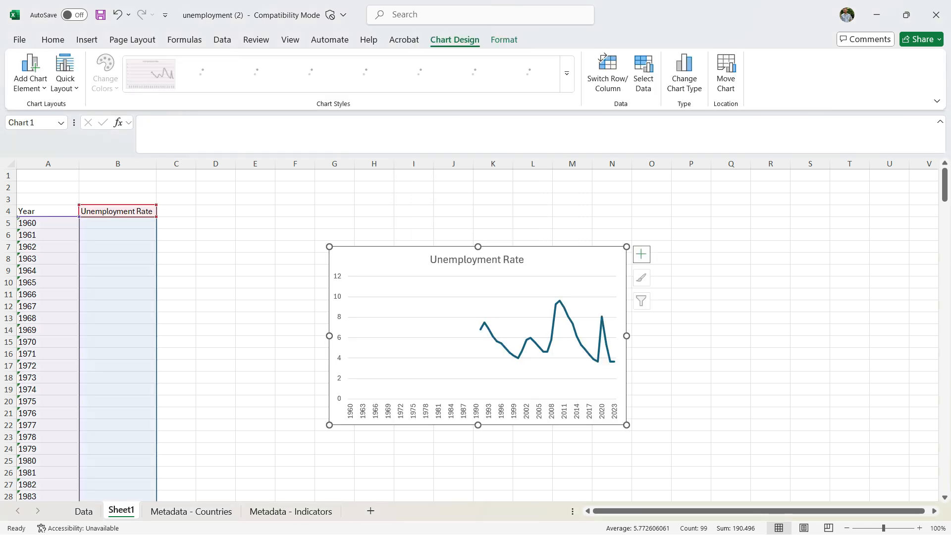
{"action": "left_click_drag", "start_coordinate": [546, 260], "coordinate": [525, 215]}
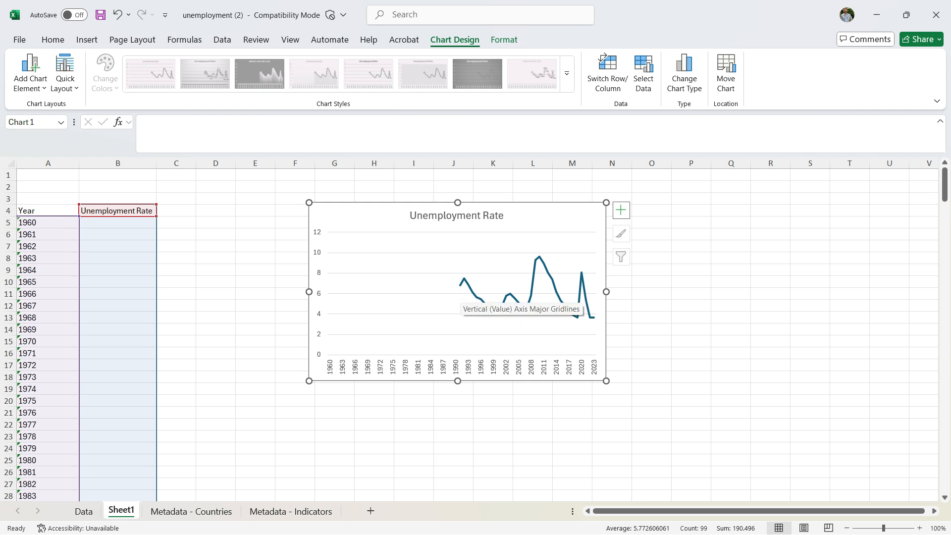
- Delete the Year and Unemployment Rate cells for 1960 to 1990, shifting the remaining cells up
{"action": "left_click", "coordinate": [216, 341]}
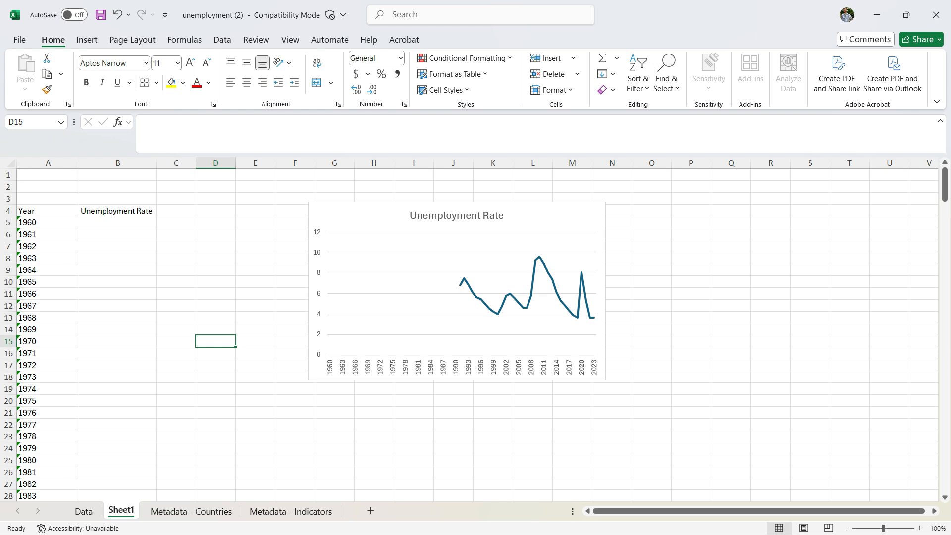
{"action": "left_click_drag", "start_coordinate": [69, 223], "coordinate": [149, 402]}
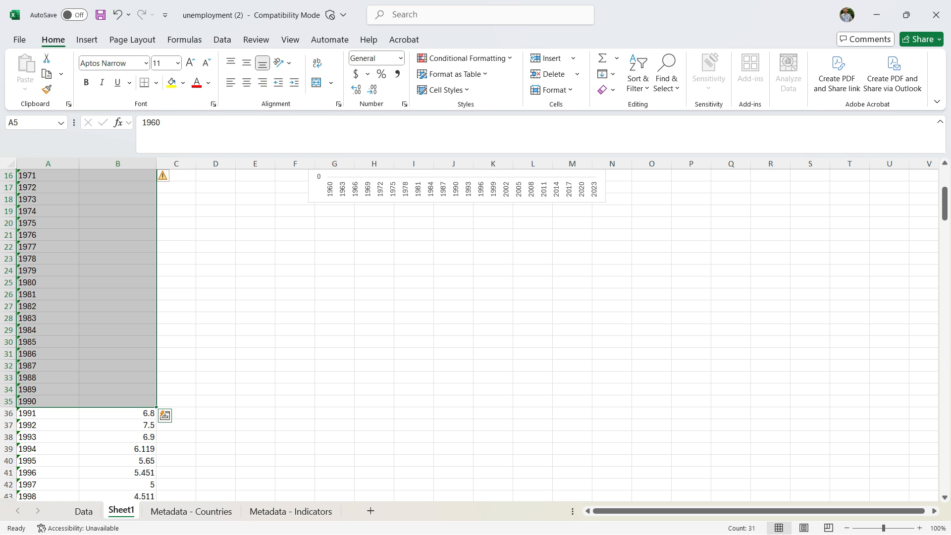
{"action": "scroll", "coordinate": [471, 337], "scroll_direction": "up", "scroll_amount": 5}
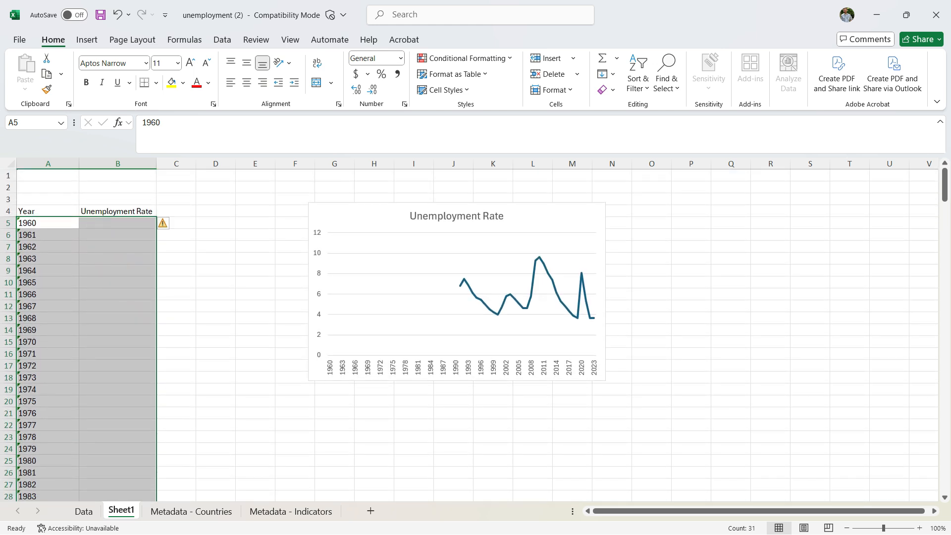
{"action": "right_click", "coordinate": [92, 278]}
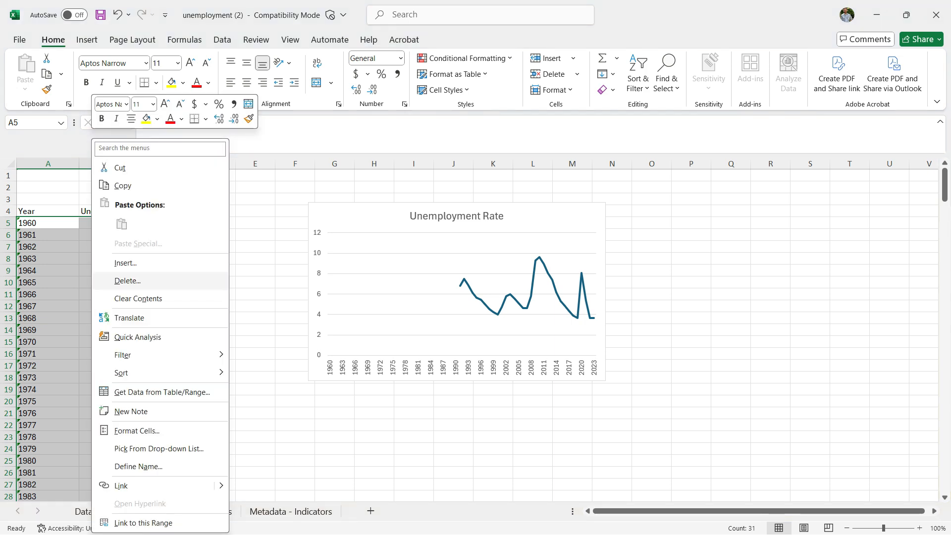
{"action": "left_click", "coordinate": [127, 280]}
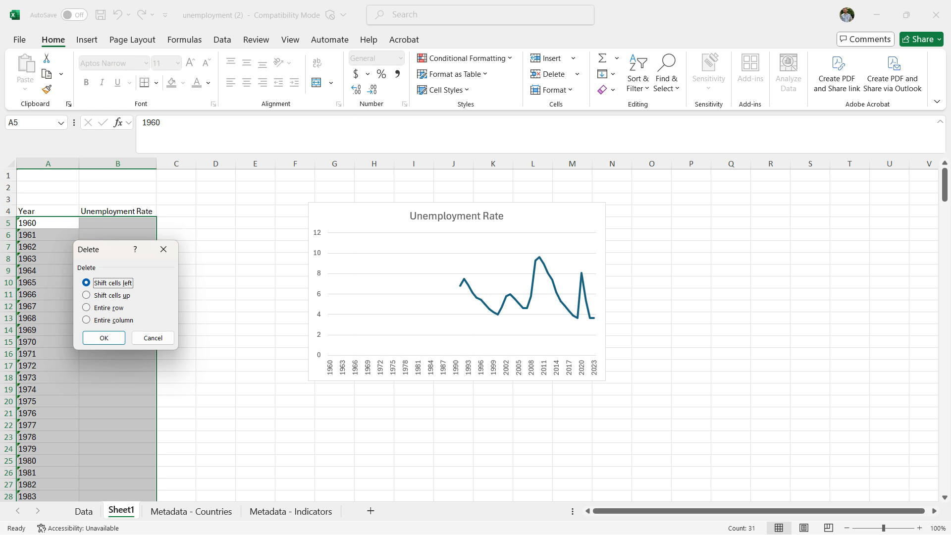
{"action": "key", "text": "Down"}
{"action": "key", "text": "Return"}
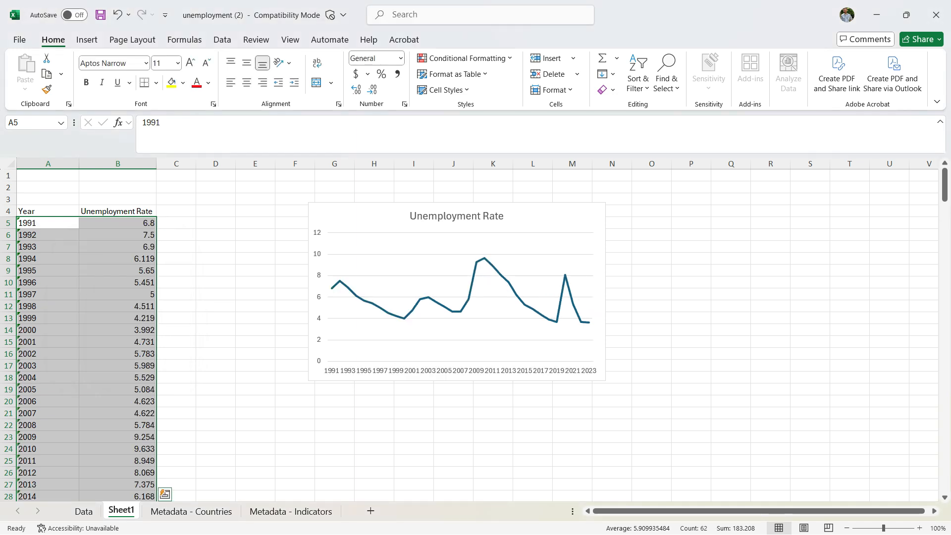
{"action": "left_click", "coordinate": [256, 294]}
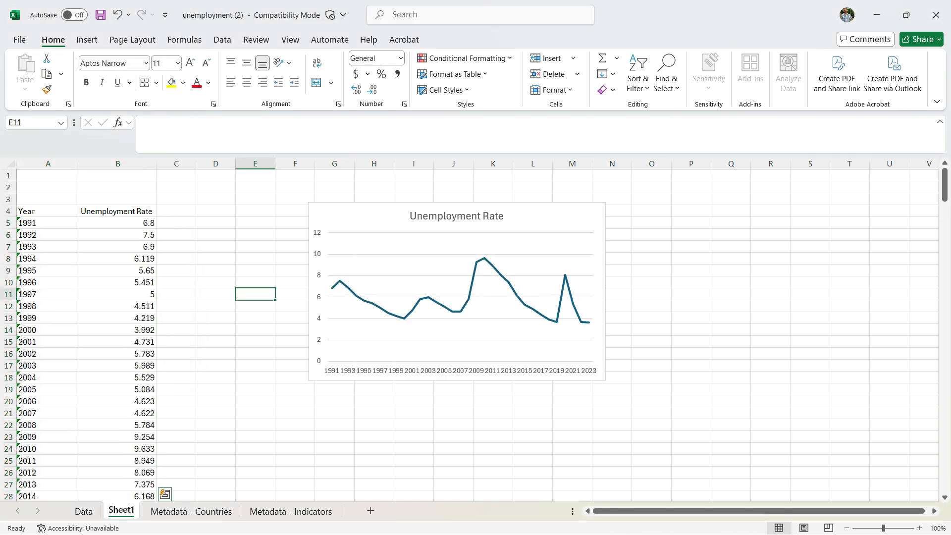
- Add axis titles to the unemployment line chart
{"action": "left_click", "coordinate": [118, 258]}
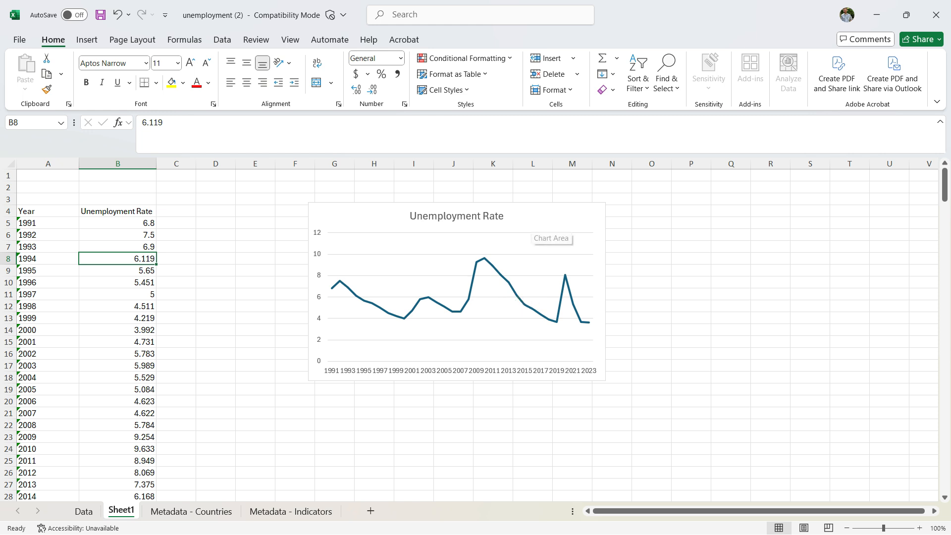
{"action": "left_click", "coordinate": [533, 230]}
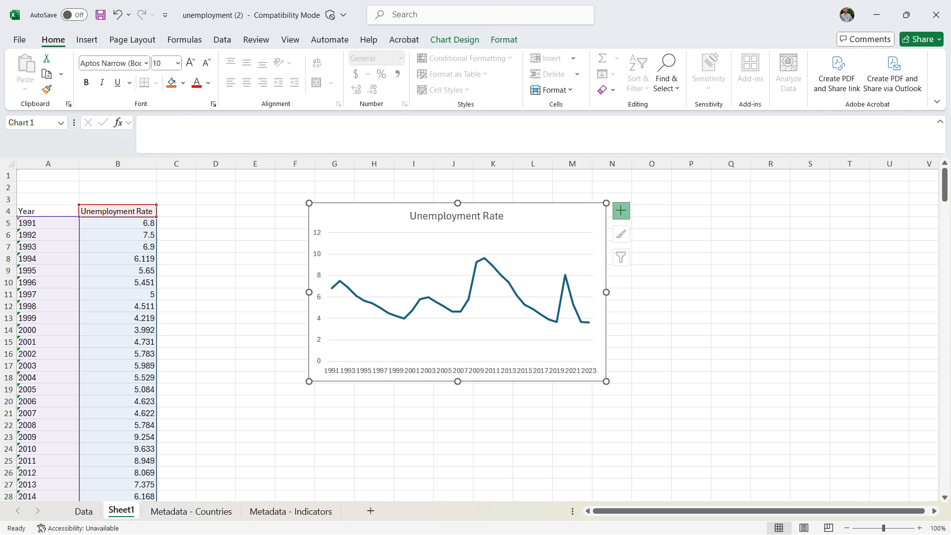
{"action": "left_click", "coordinate": [620, 210]}
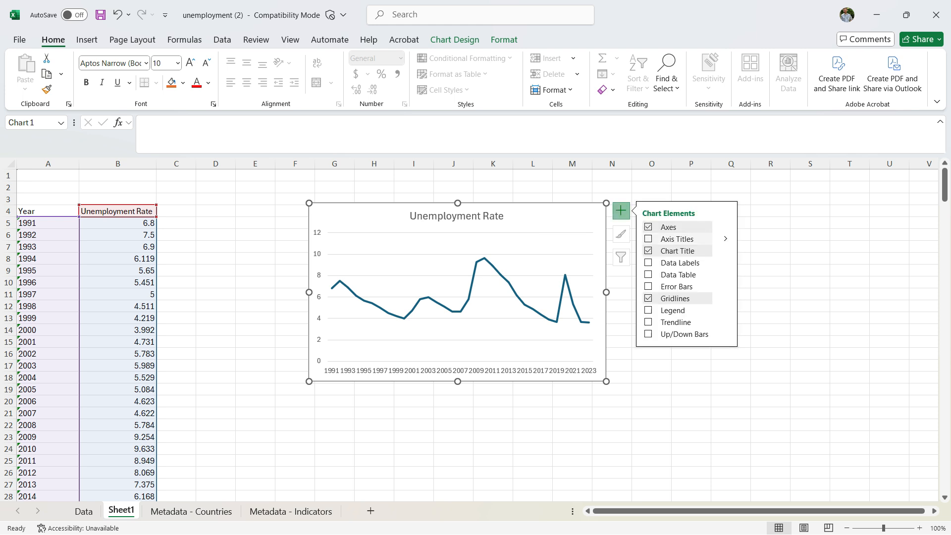
{"action": "left_click", "coordinate": [648, 238]}
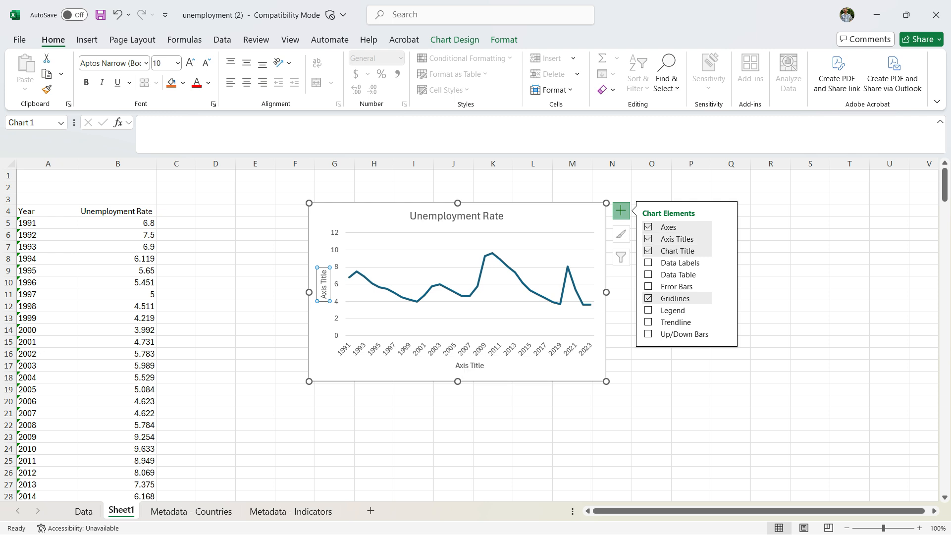
- Change the horizontal axis title of the chart to Year
{"action": "double_click", "coordinate": [463, 366]}
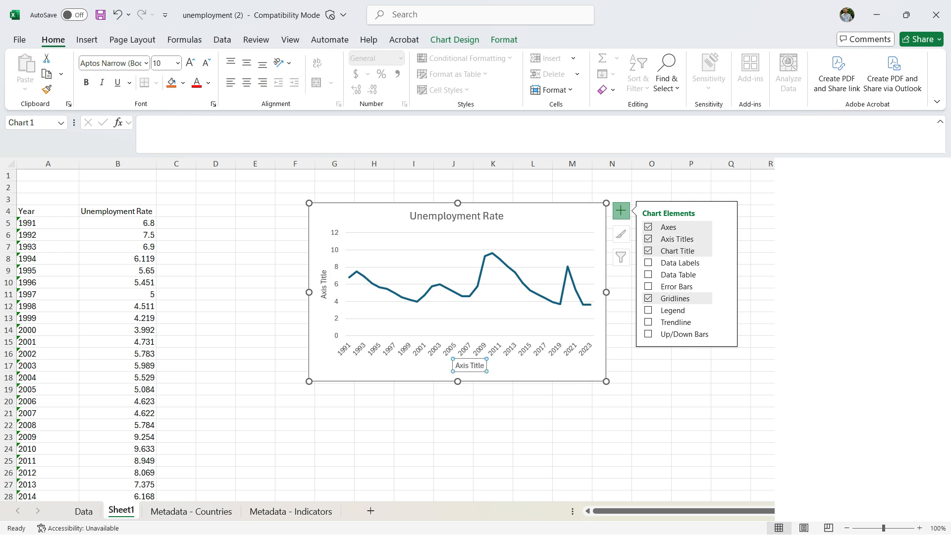
{"action": "double_click", "coordinate": [463, 366]}
{"action": "triple_click", "coordinate": [474, 366]}
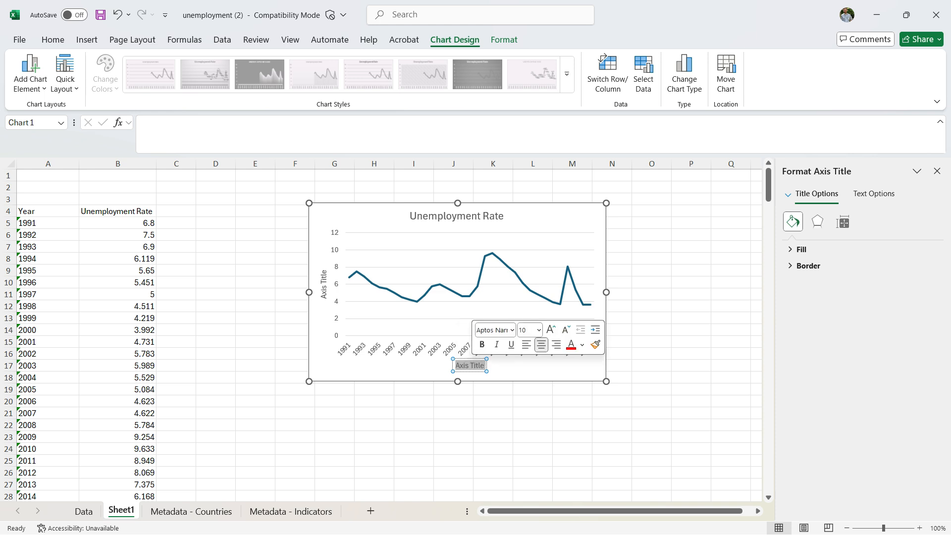
{"action": "type", "text": "Year"}
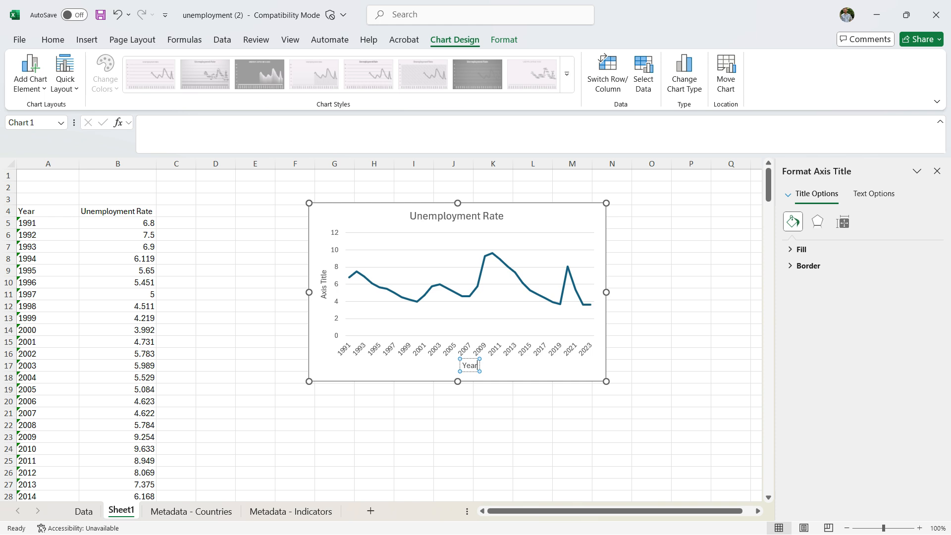
{"action": "left_click", "coordinate": [521, 369]}
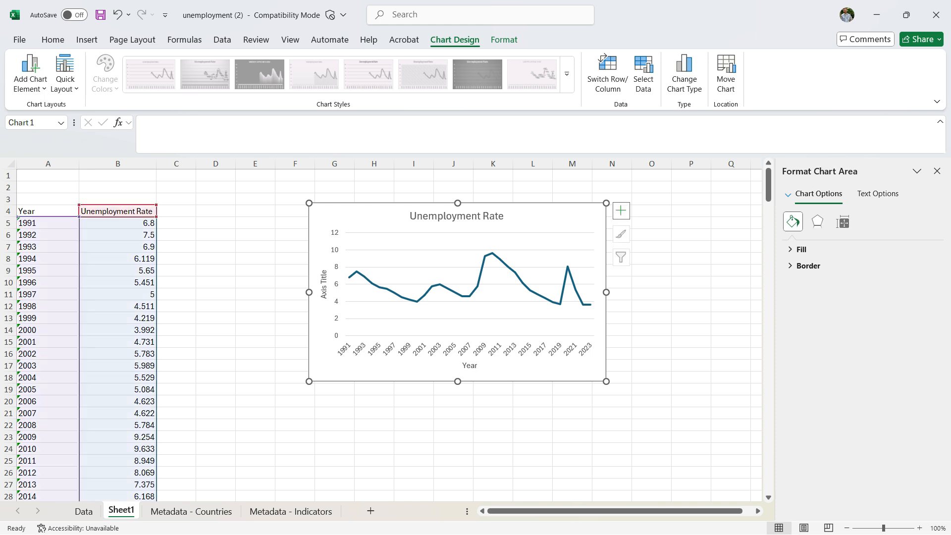
- Change the vertical axis title of the chart to %
{"action": "left_click", "coordinate": [323, 284]}
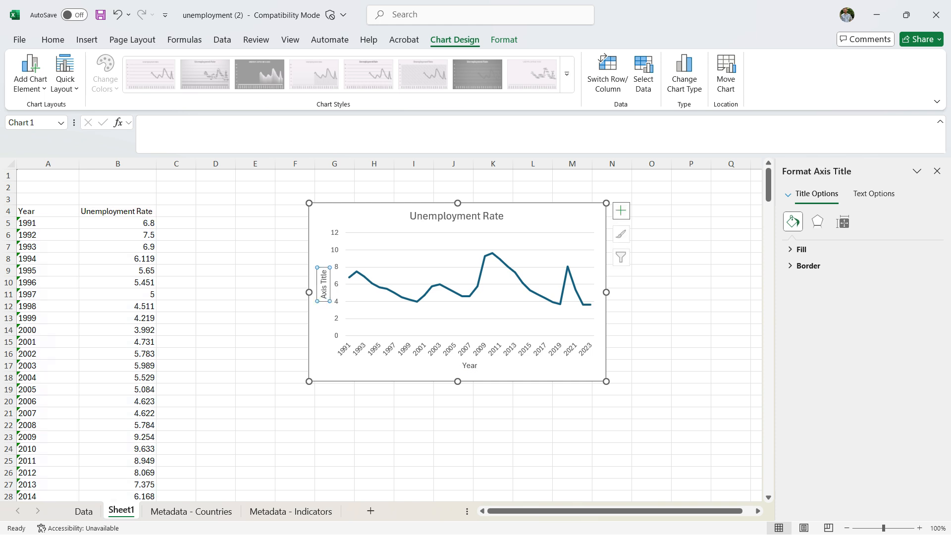
{"action": "triple_click", "coordinate": [323, 284]}
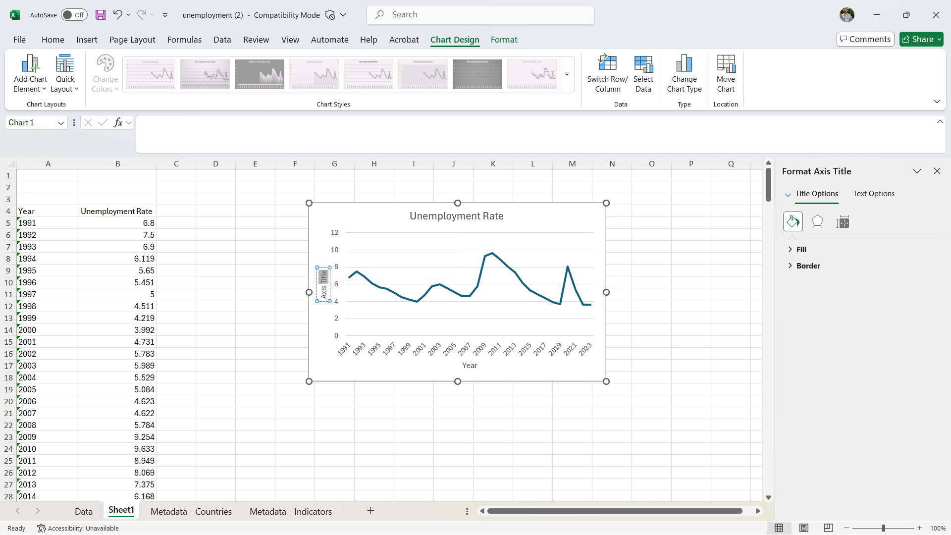
{"action": "triple_click", "coordinate": [324, 291]}
{"action": "type", "text": "%"}
{"action": "left_click", "coordinate": [402, 378]}
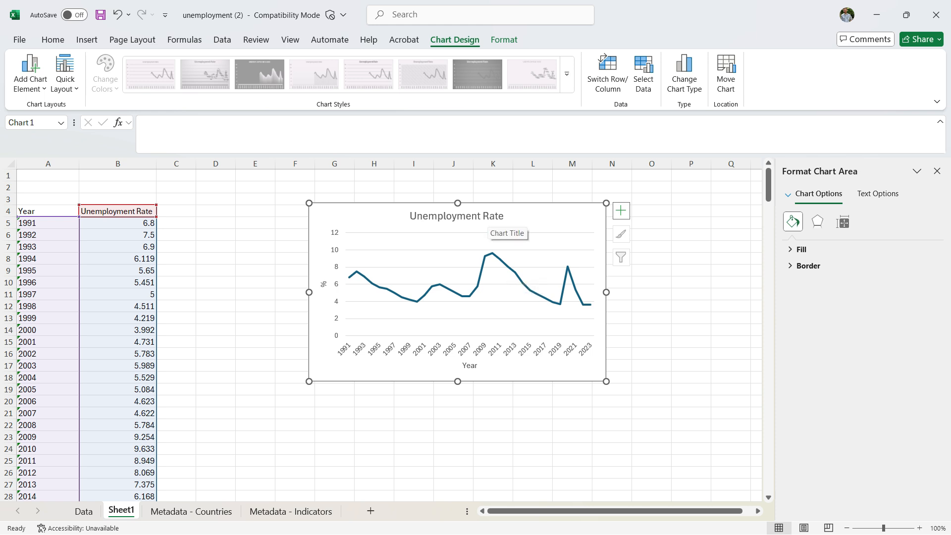
- Change the chart title to "U.S. Unemployment Rate: 1991 to 2023"
{"action": "left_click", "coordinate": [491, 218]}
{"action": "left_click", "coordinate": [410, 216]}
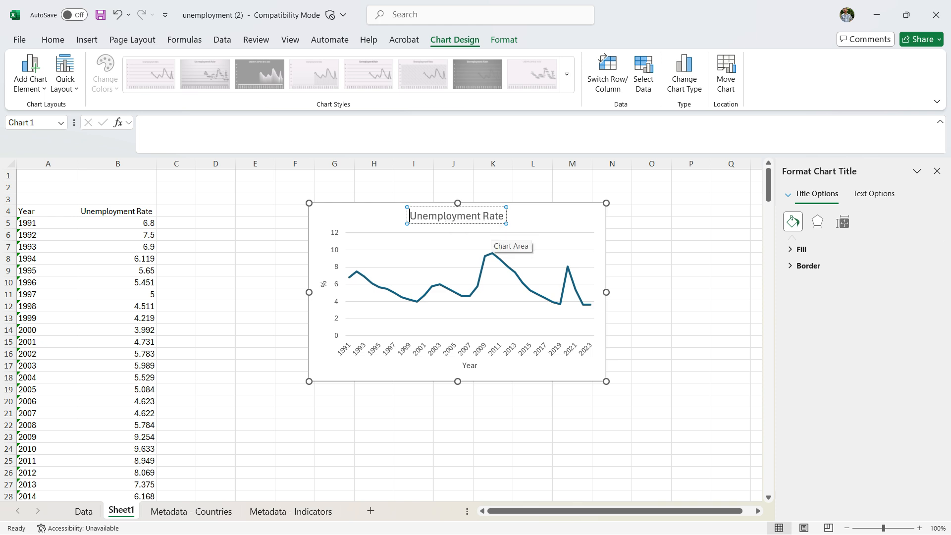
{"action": "type", "text": "U.S."}
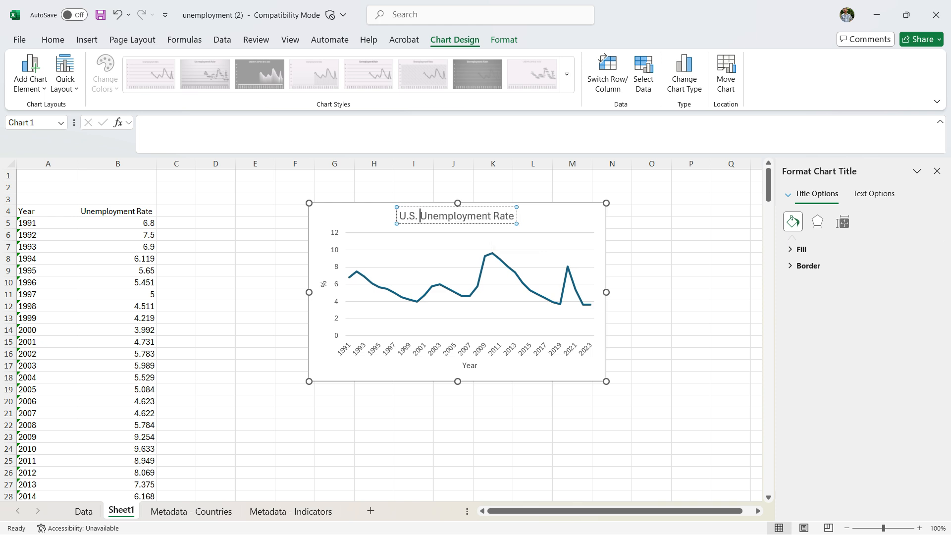
{"action": "key", "text": "End"}
{"action": "type", "text": ": 1991 to 2023"}
{"action": "key", "text": "Escape"}
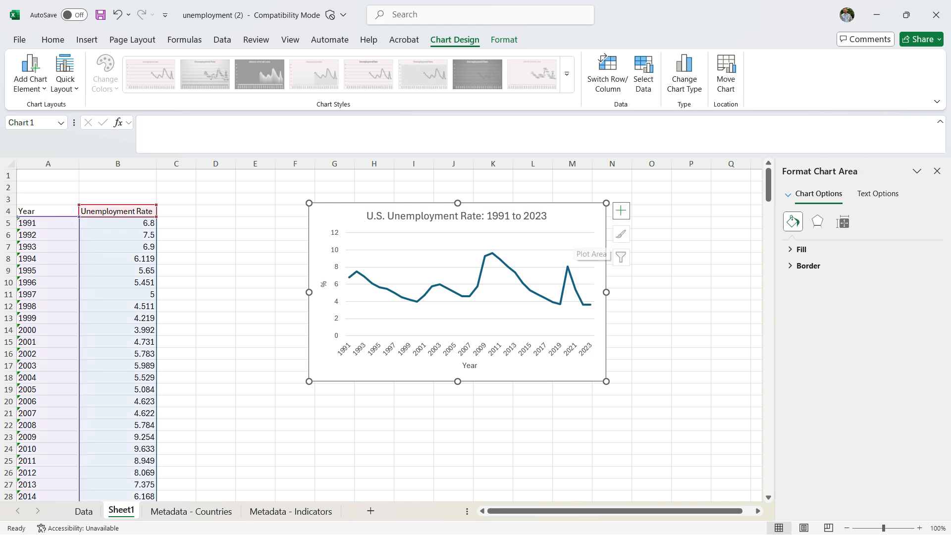
{"action": "left_click", "coordinate": [691, 282]}
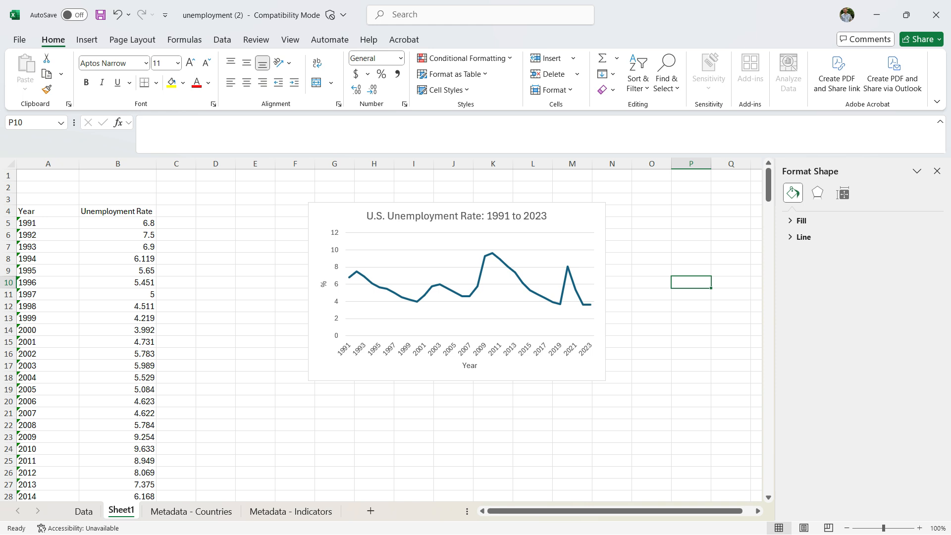
- Make the font of the Year axis title slightly larger
{"action": "left_click", "coordinate": [470, 365]}
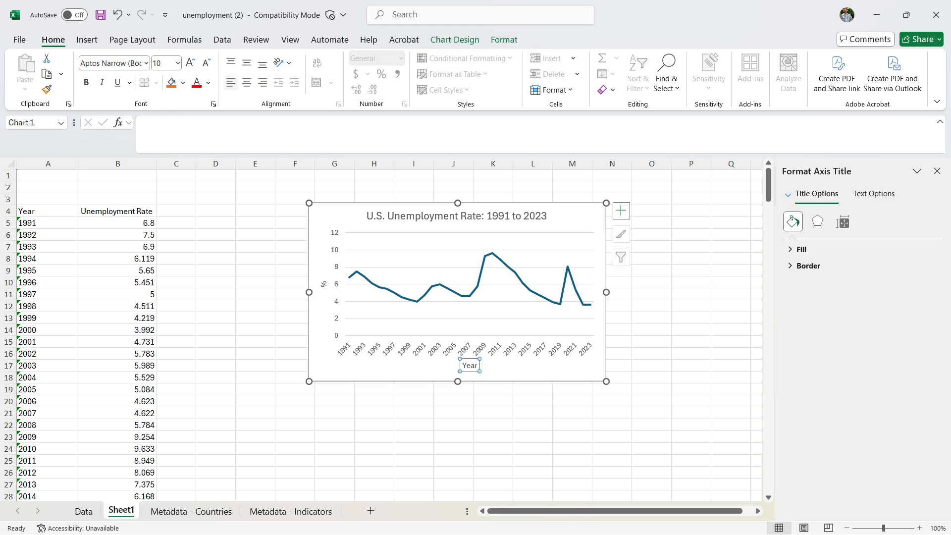
{"action": "left_click", "coordinate": [190, 63]}
{"action": "left_click", "coordinate": [190, 63]}
{"action": "left_click", "coordinate": [190, 63]}
{"action": "left_click", "coordinate": [190, 63]}
{"action": "left_click", "coordinate": [191, 63]}
{"action": "left_click", "coordinate": [207, 63]}
{"action": "left_click", "coordinate": [206, 62]}
{"action": "left_click", "coordinate": [206, 63]}
{"action": "left_click", "coordinate": [206, 63]}
{"action": "left_click", "coordinate": [207, 63]}
- Increase the font size of the % axis title to 14 points
{"action": "left_click", "coordinate": [323, 283]}
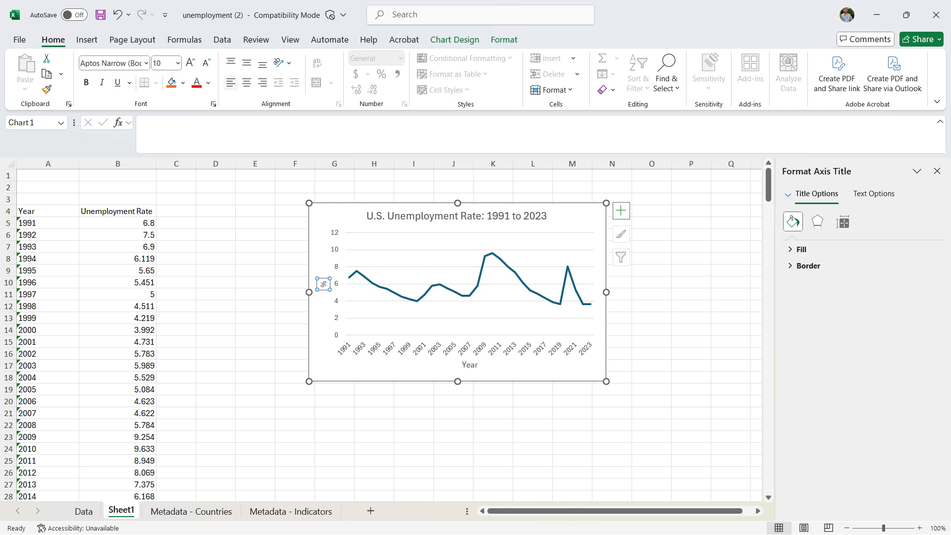
{"action": "left_click", "coordinate": [190, 63]}
{"action": "left_click", "coordinate": [190, 62]}
{"action": "left_click", "coordinate": [191, 63]}
{"action": "left_click", "coordinate": [191, 63]}
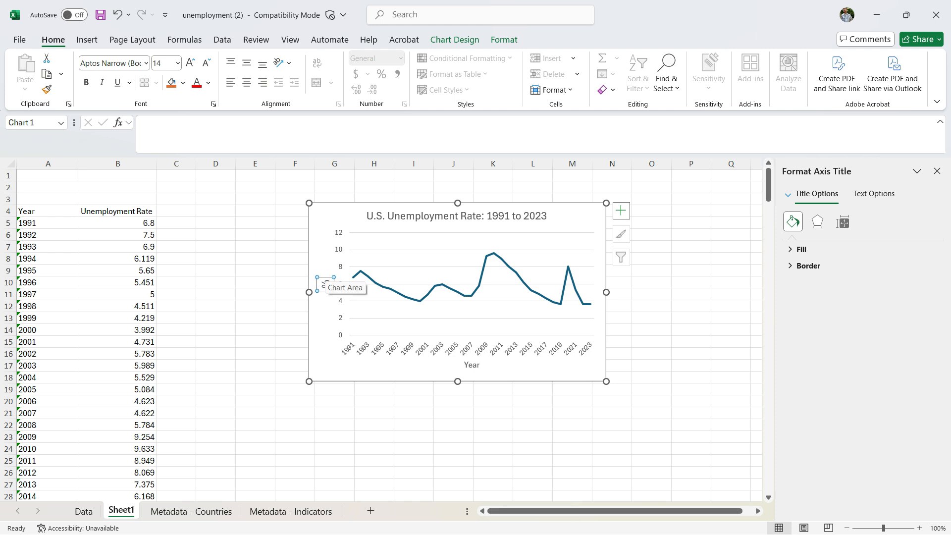
- Move the chart closer to the data and enlarge it to span about columns E to N and rows 3 to 22
{"action": "left_click", "coordinate": [324, 313]}
{"action": "left_click_drag", "start_coordinate": [325, 313], "coordinate": [250, 302]}
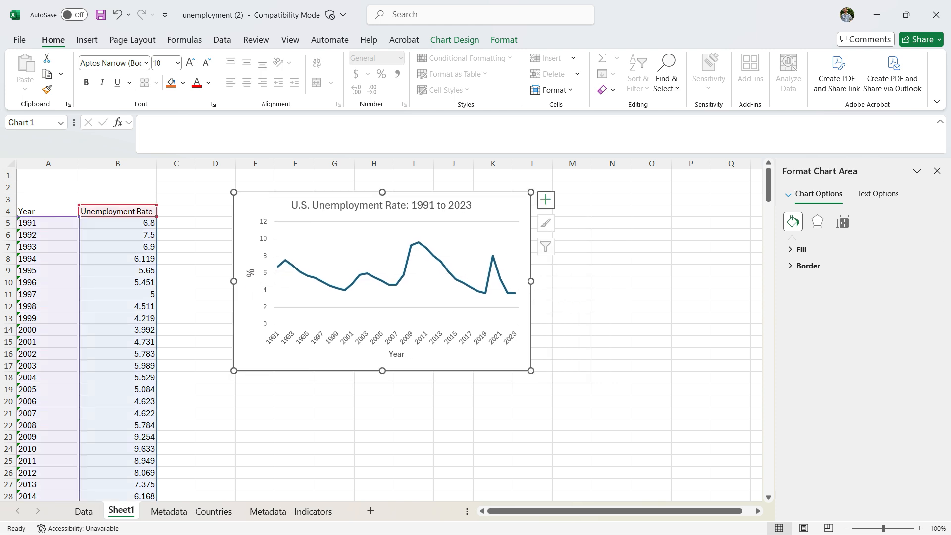
{"action": "left_click_drag", "start_coordinate": [530, 370], "coordinate": [618, 430]}
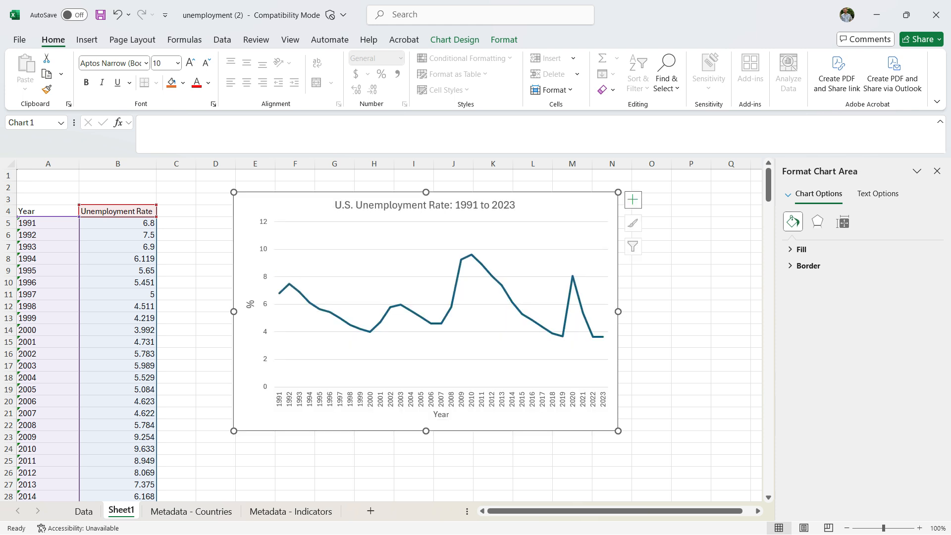
{"action": "left_click", "coordinate": [731, 247]}
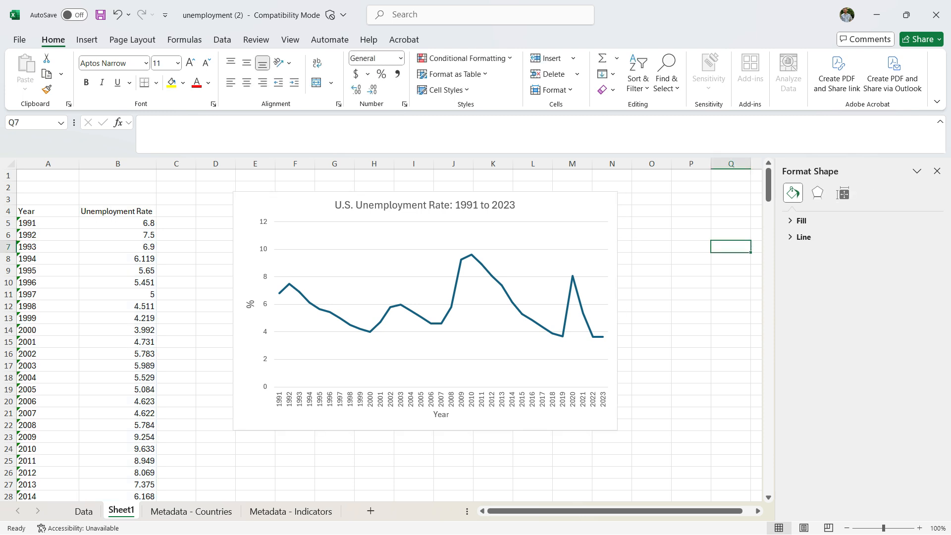
- Copy the finished unemployment chart and paste it into the blank Word document
{"action": "left_click", "coordinate": [569, 207]}
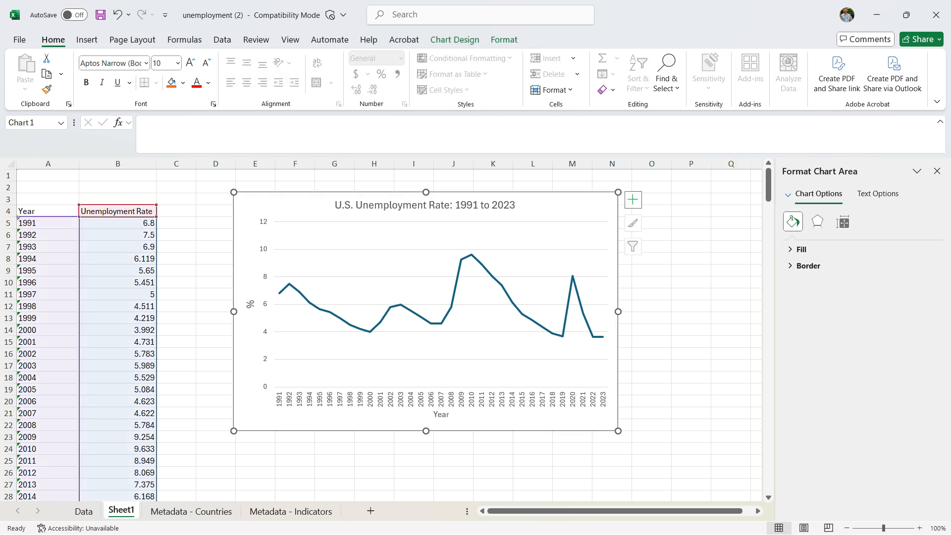
{"action": "key", "text": "ctrl+c"}
{"action": "key", "text": "alt+Tab"}
{"action": "key", "text": "alt+Tab"}
{"action": "key", "text": "alt+Tab"}
{"action": "key", "text": "alt+Tab"}
{"action": "key", "text": "alt+Tab"}
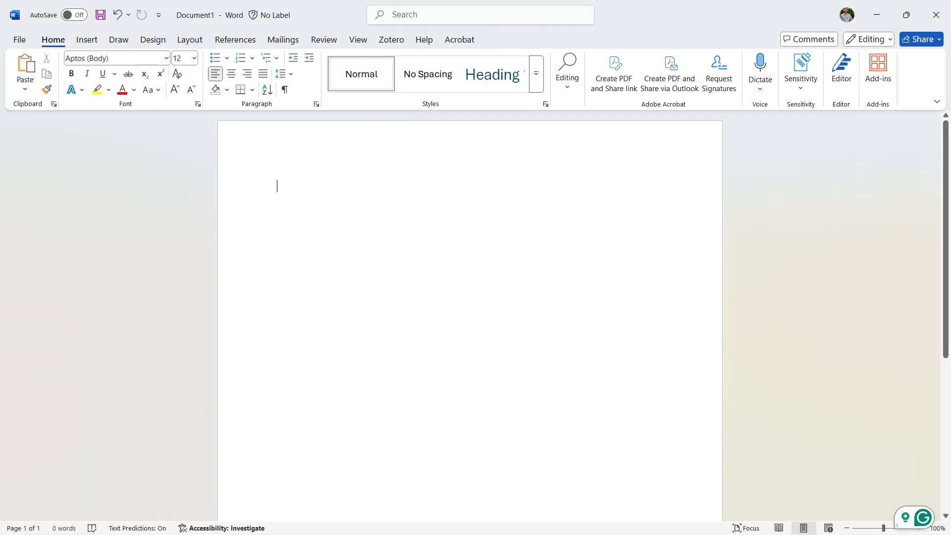
{"action": "key", "text": "ctrl+v"}
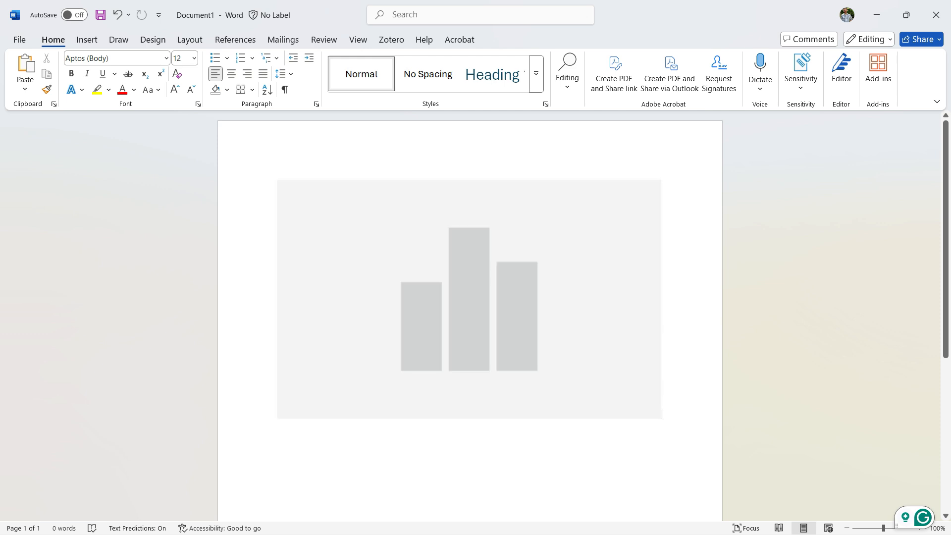